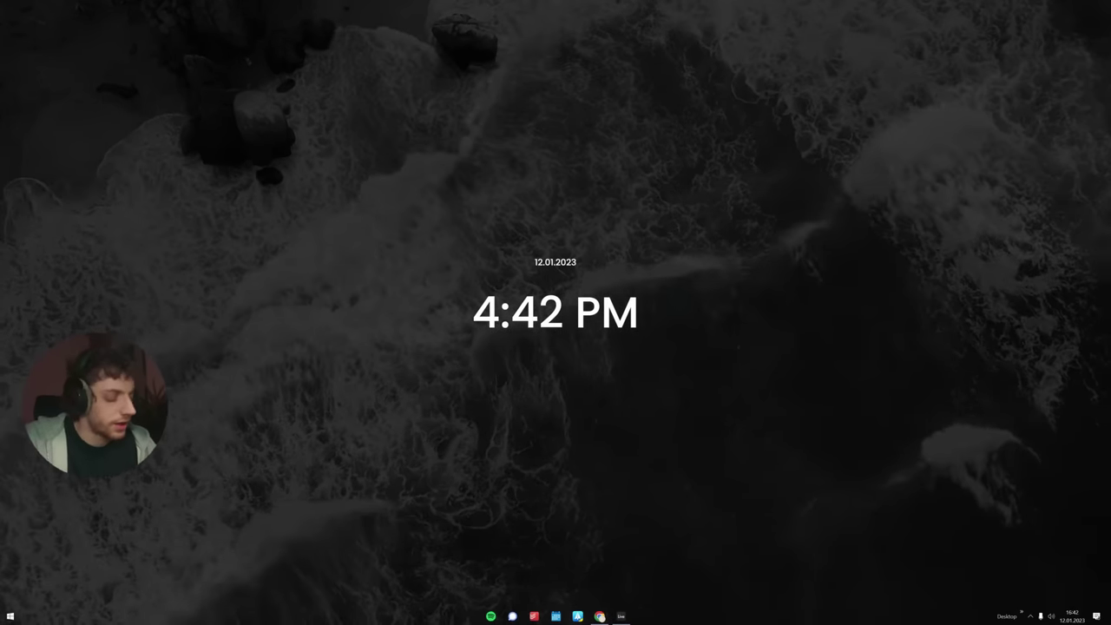
- Bring the Ableton Live set with the red hypno MIDI track to the front with Alt+Tab
key(alt+Tab)
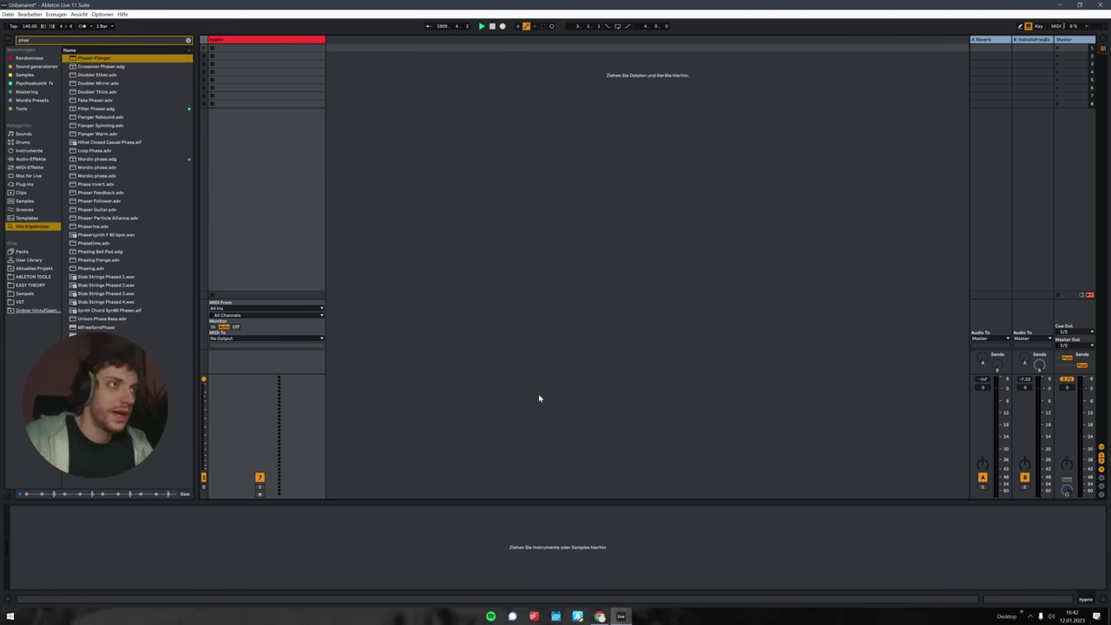
- Select the hypno MIDI track and clear the old 'phas' query from the browser search
click(237, 50)
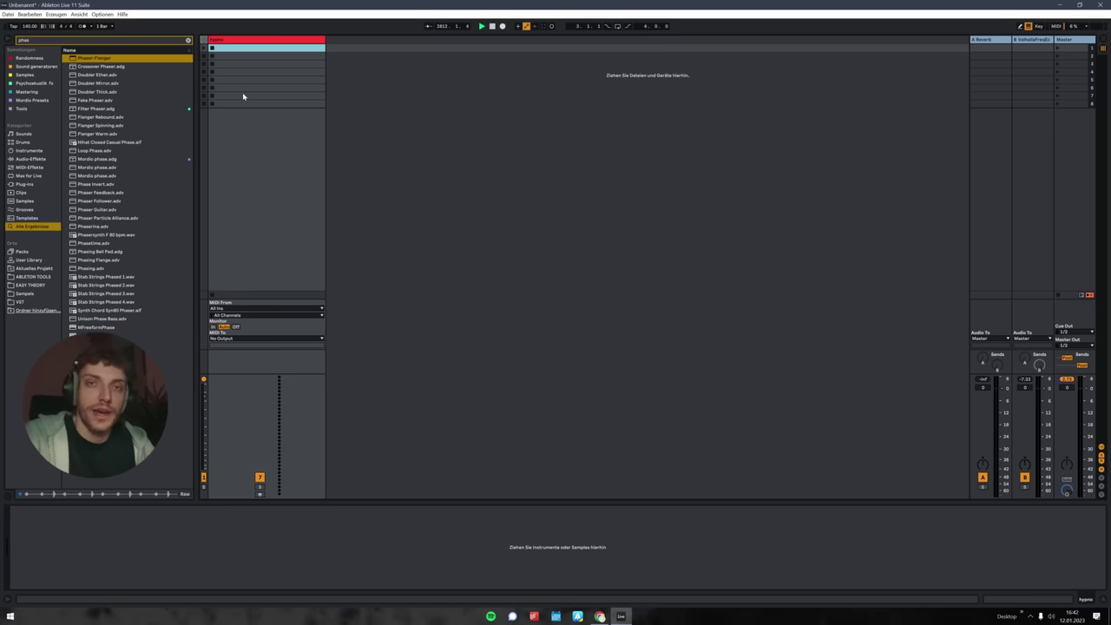
click(254, 40)
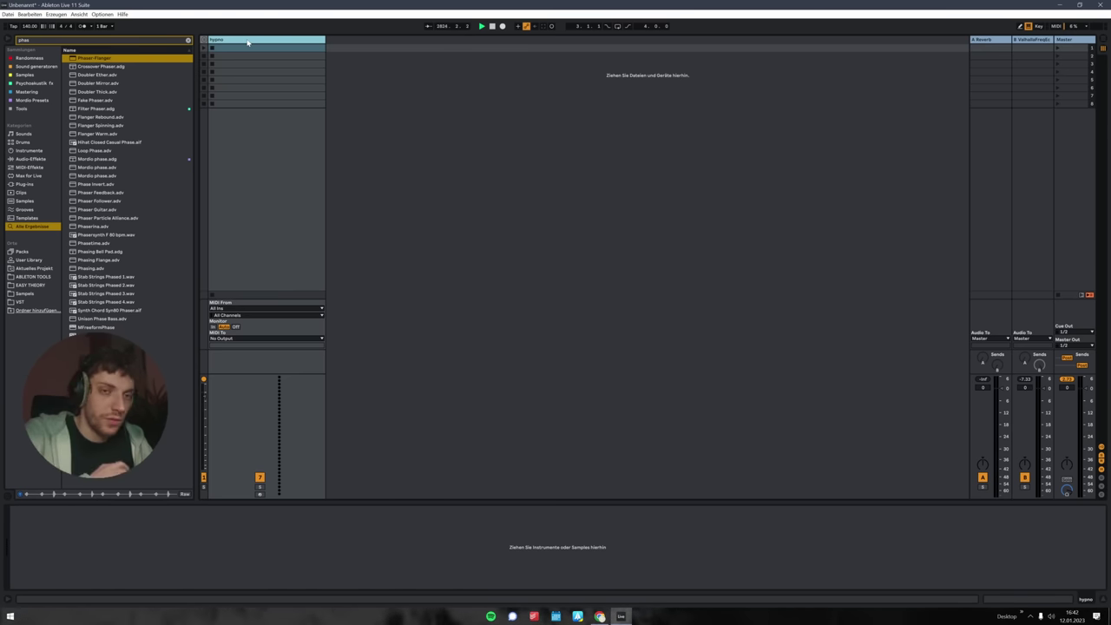
key(ctrl+f)
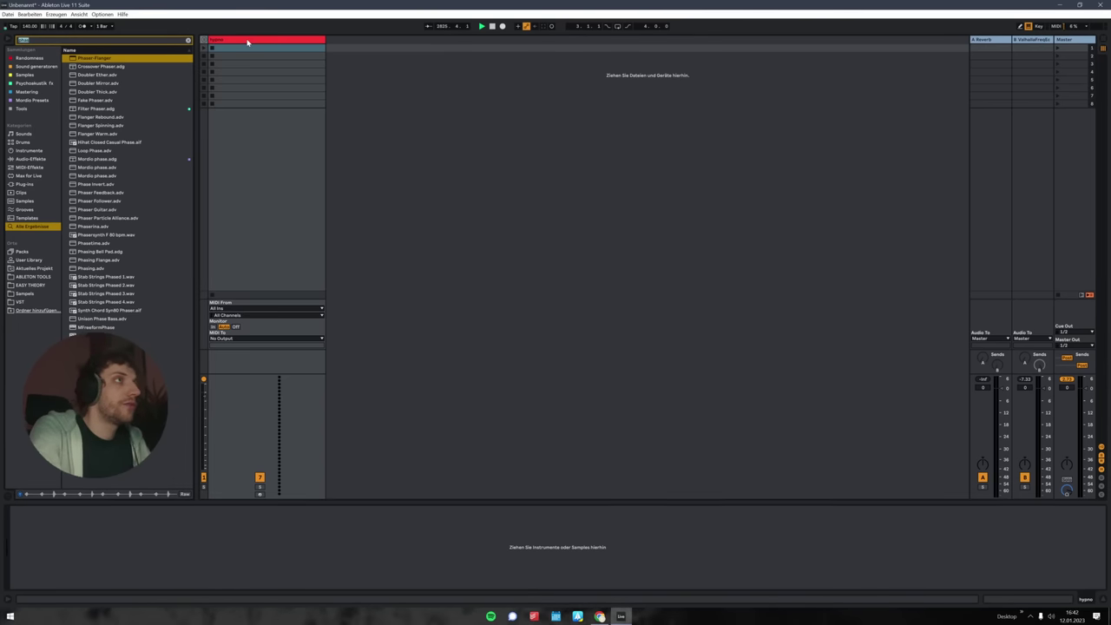
key(BackSpace)
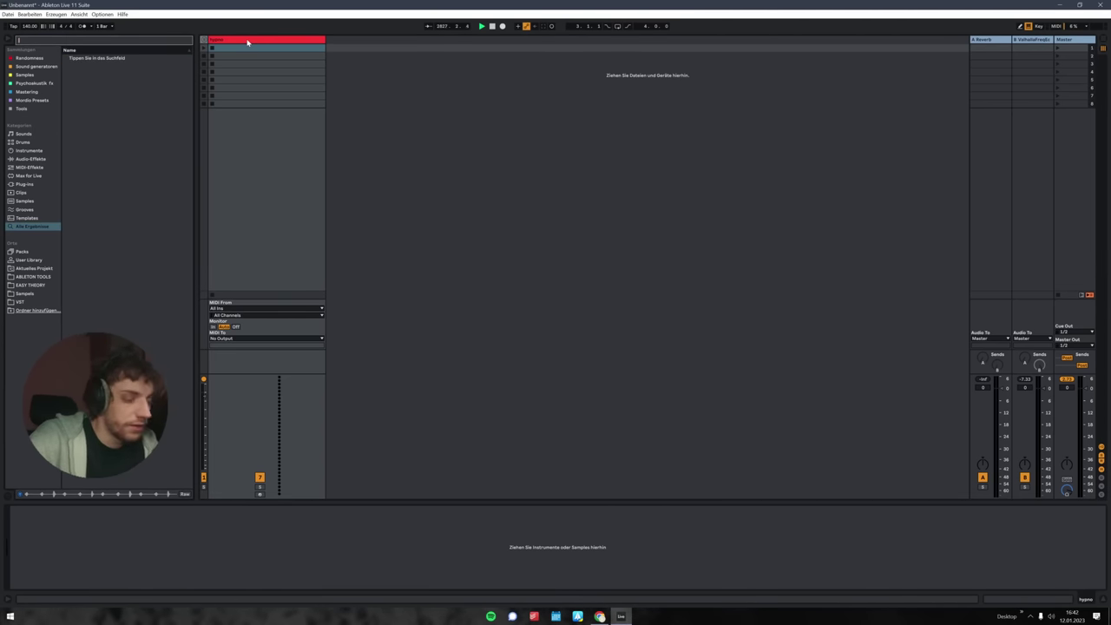
- Load Wavetable on the Distortion Clipped Sweep table and lower its filter cutoff and resonance
text(wa)
key(Return)
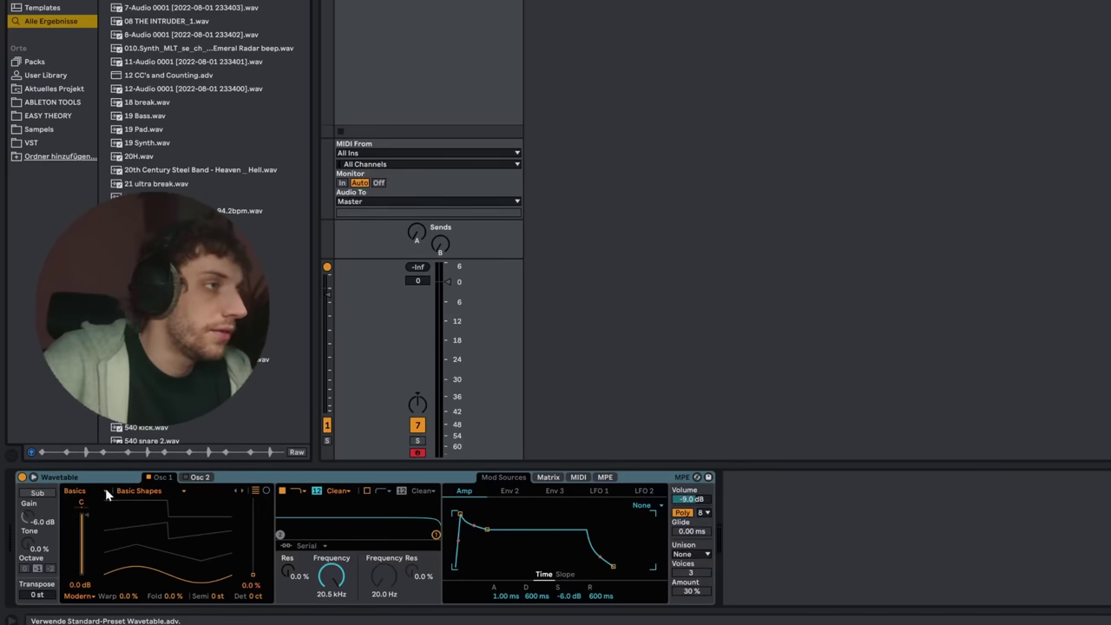
click(107, 493)
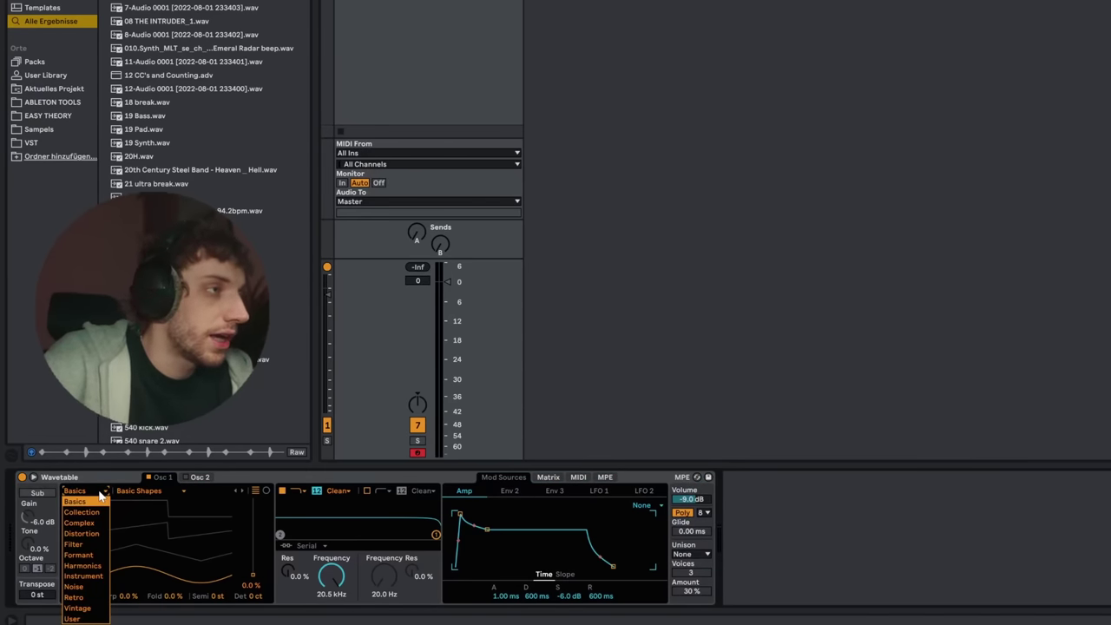
click(83, 532)
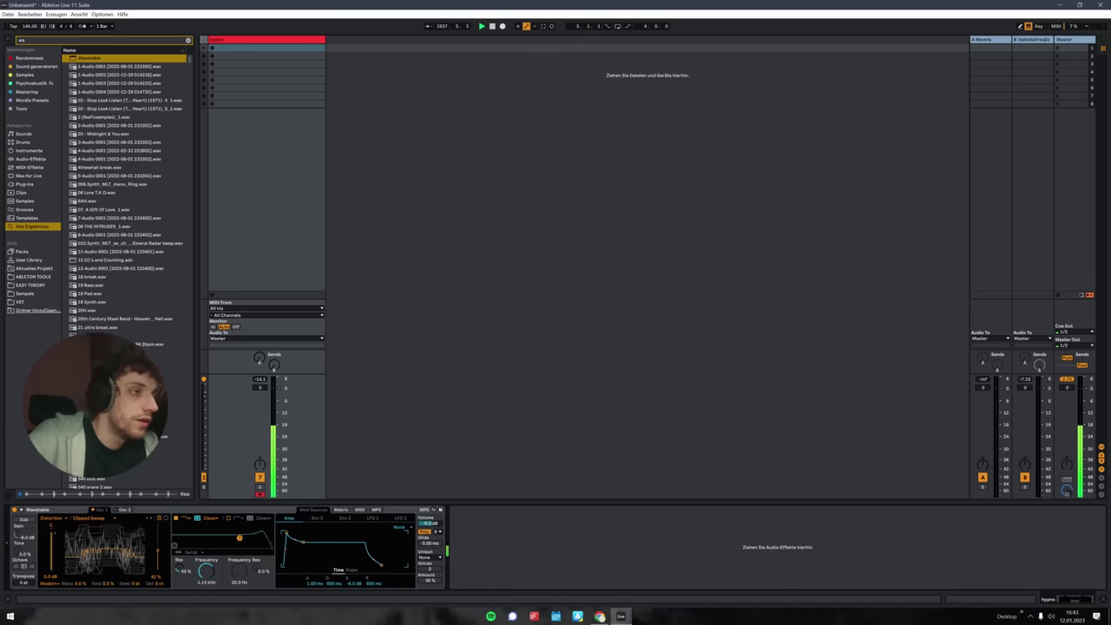
drag(232, 538, 311, 545)
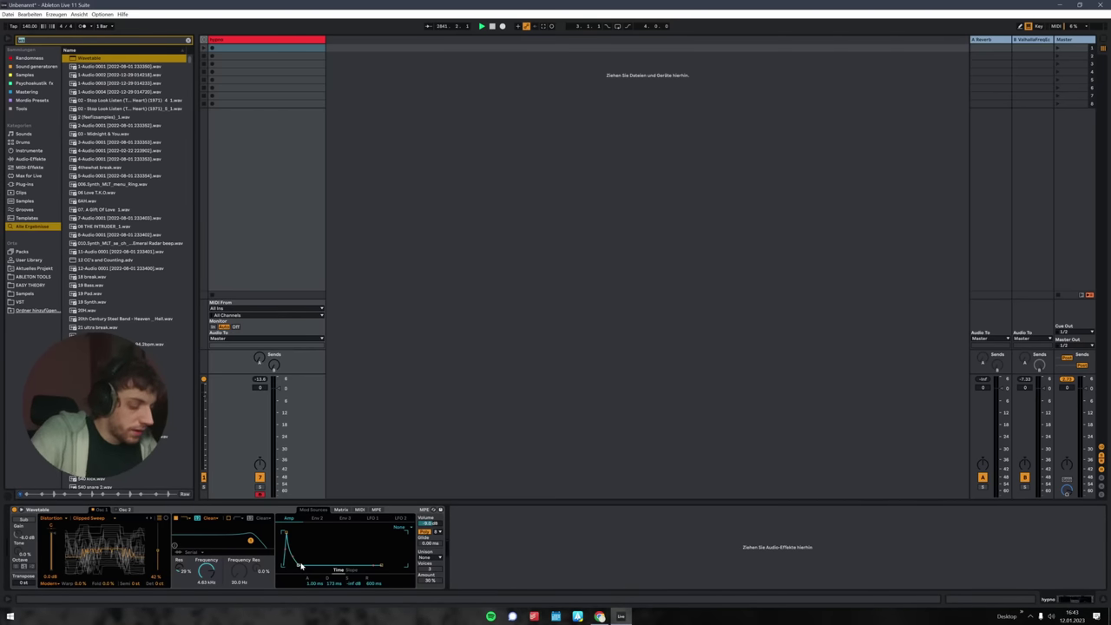
- Add an Arpeggiator set to Play Order style and adjust its rate
text(ar)
key(Return)
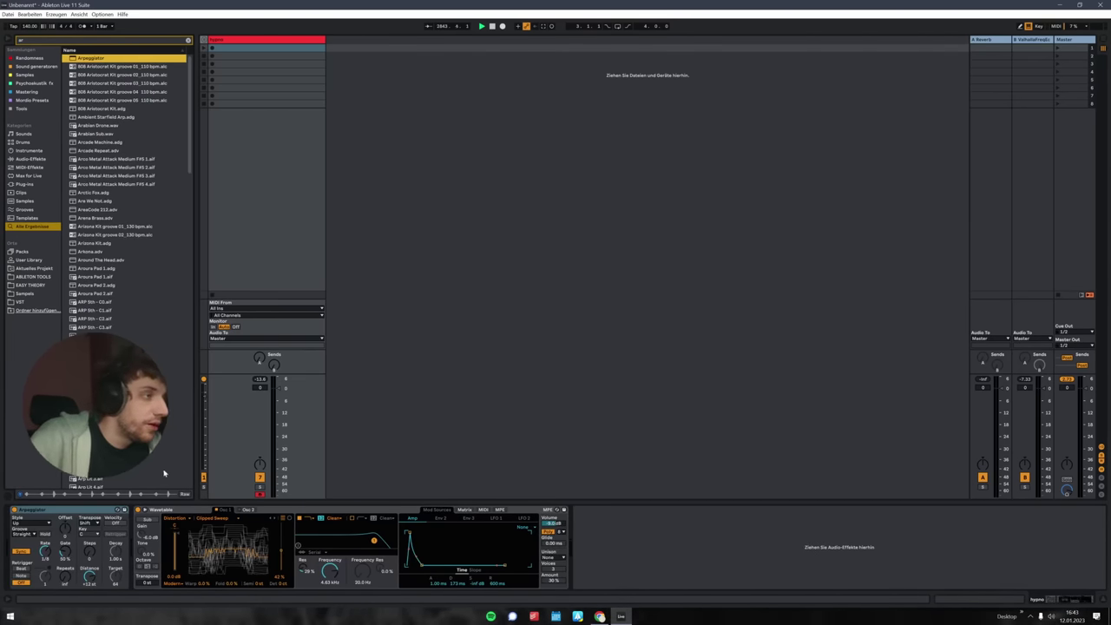
click(23, 523)
click(26, 491)
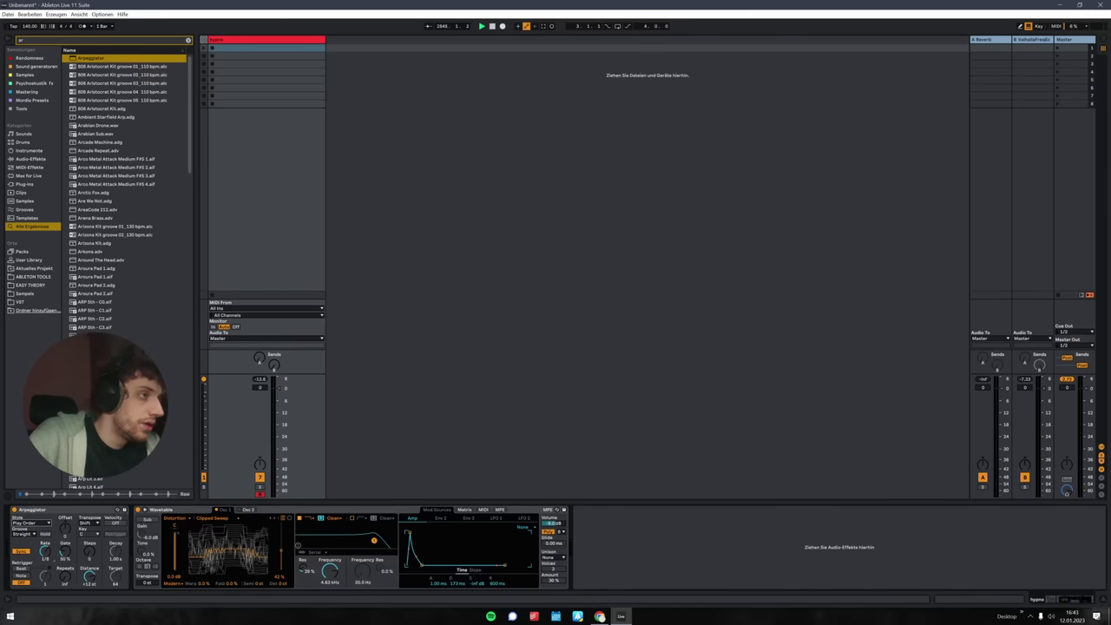
drag(45, 552, 45, 549)
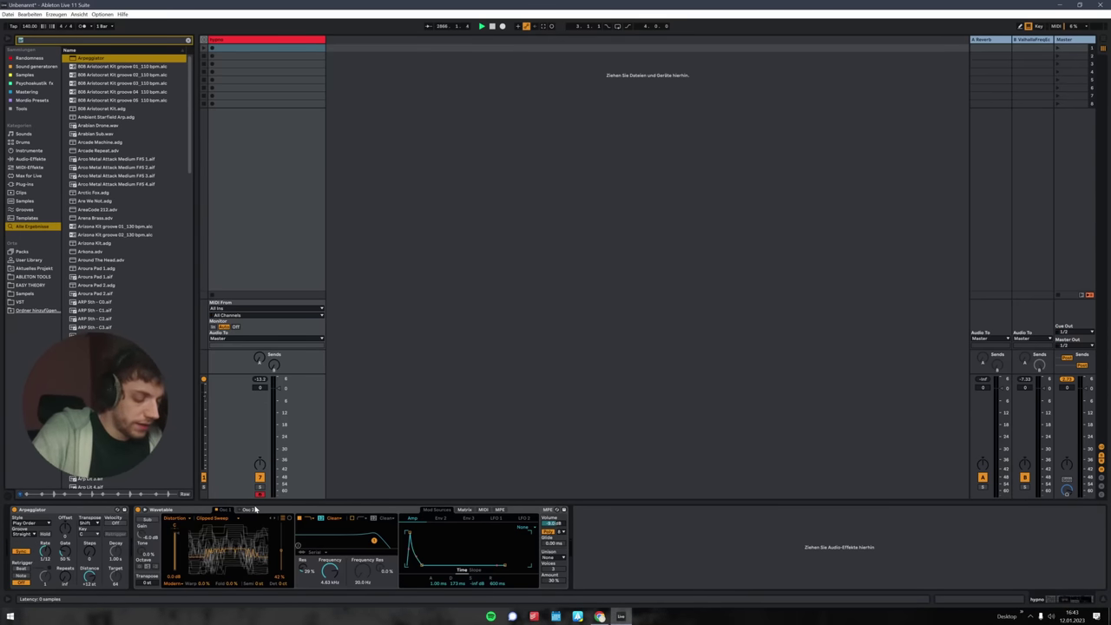
- Add an LFO after Wavetable mapped to Osc 1 position, with a tempo-synced rate
text(lfo)
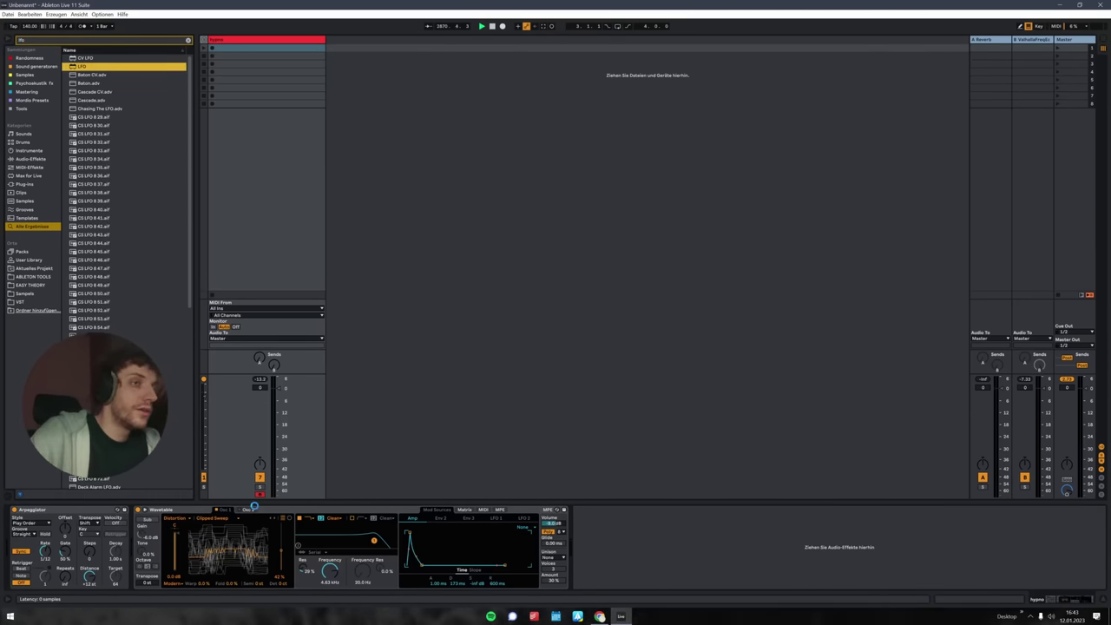
key(Return)
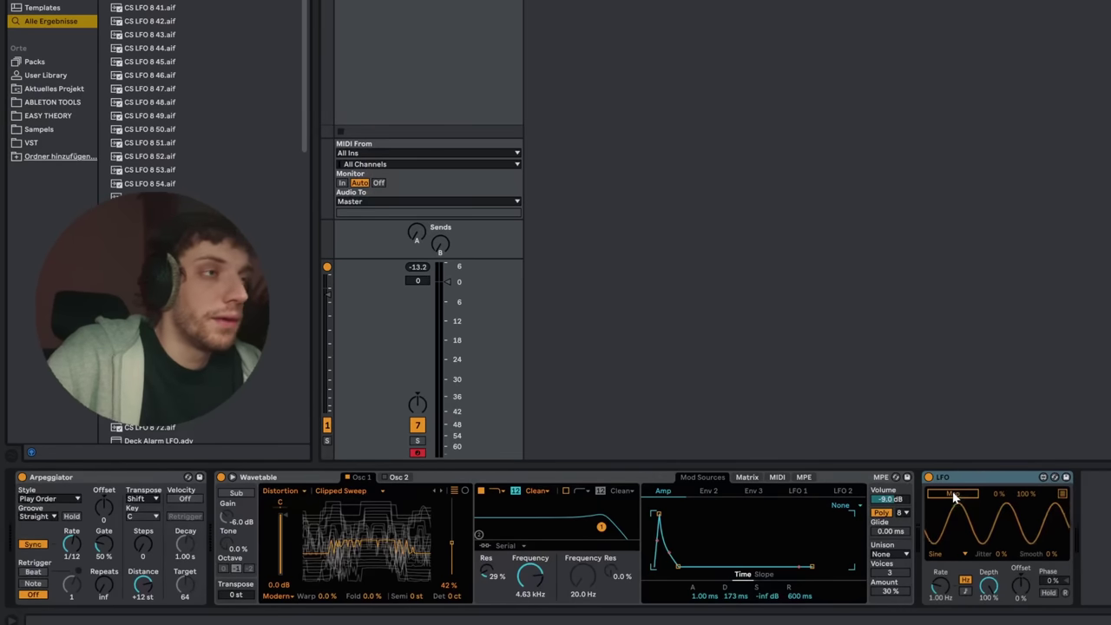
click(954, 494)
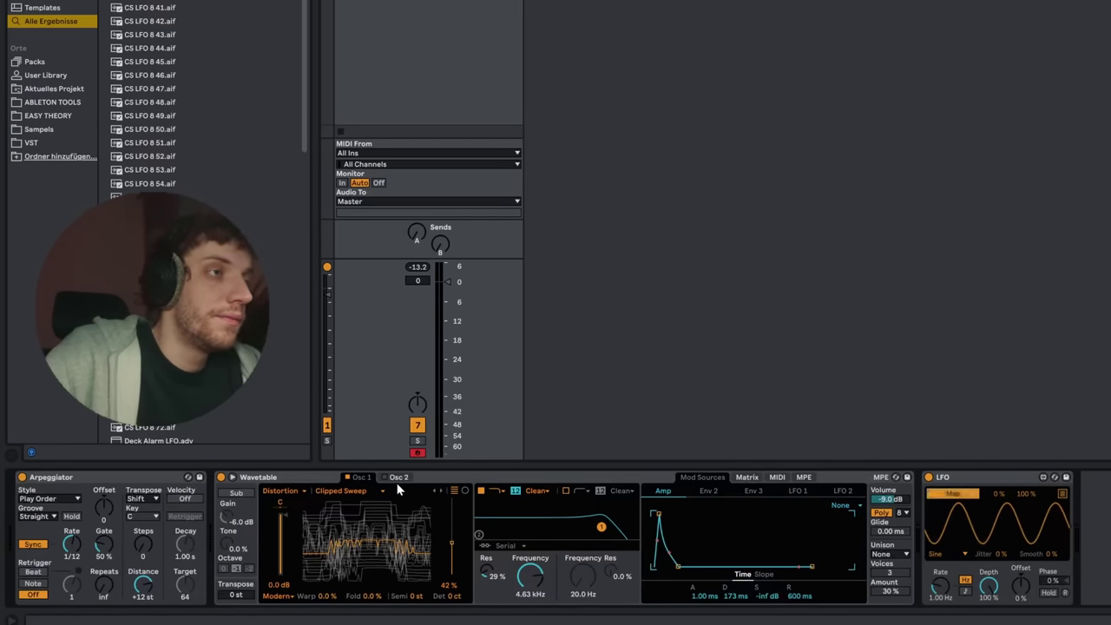
click(452, 547)
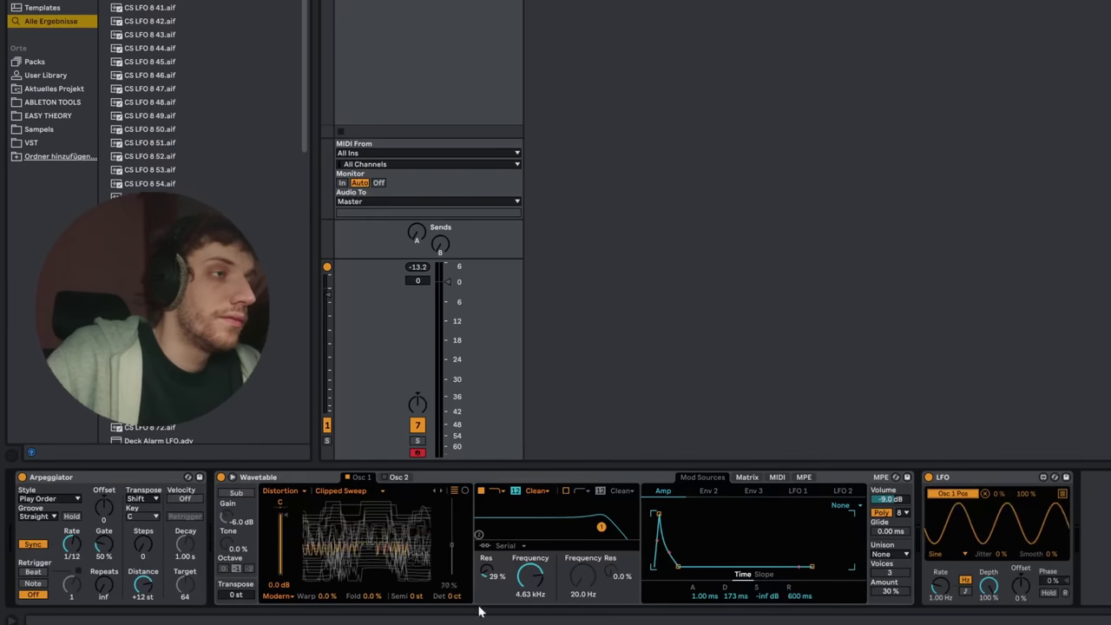
click(966, 592)
drag(947, 594, 989, 612)
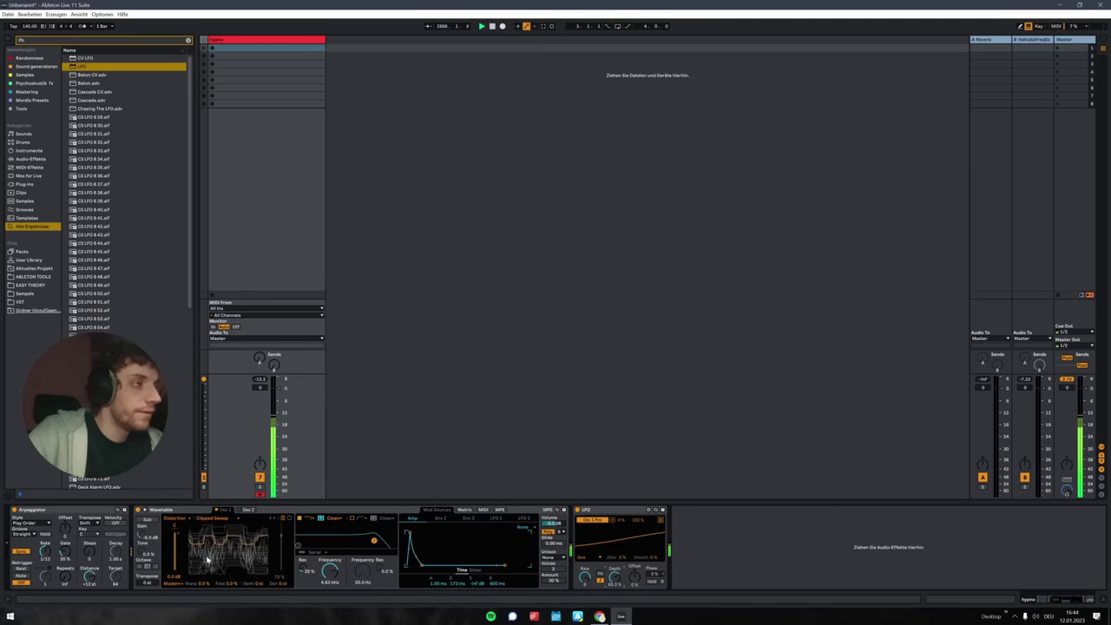
click(246, 511)
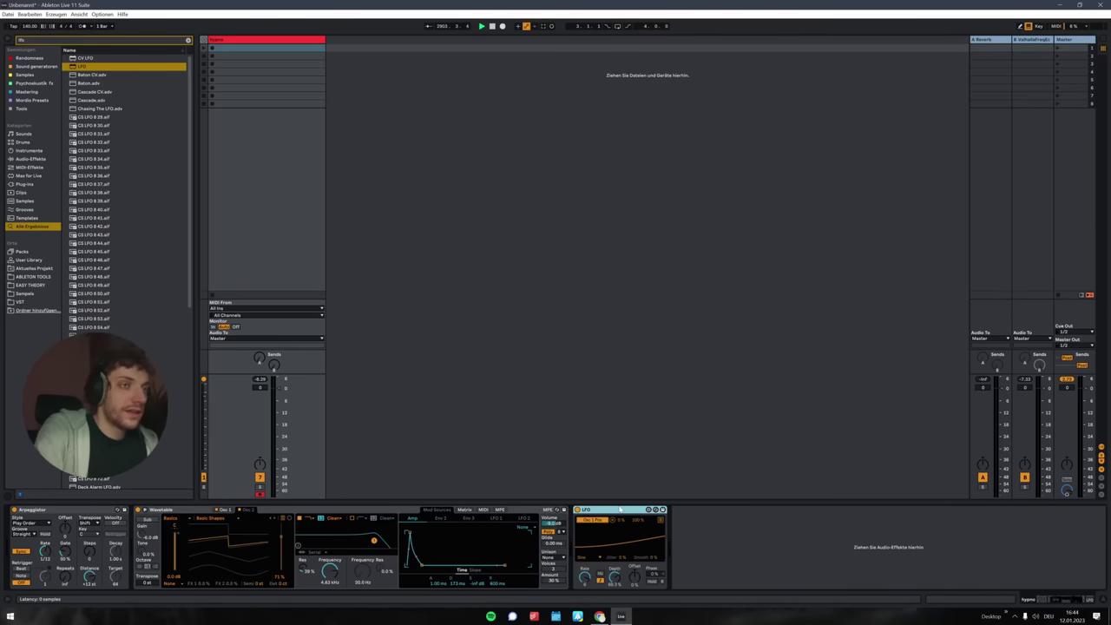
- Fold the Wavetable, LFO and Arpeggiator devices, then unfold the LFO again
double_click(383, 509)
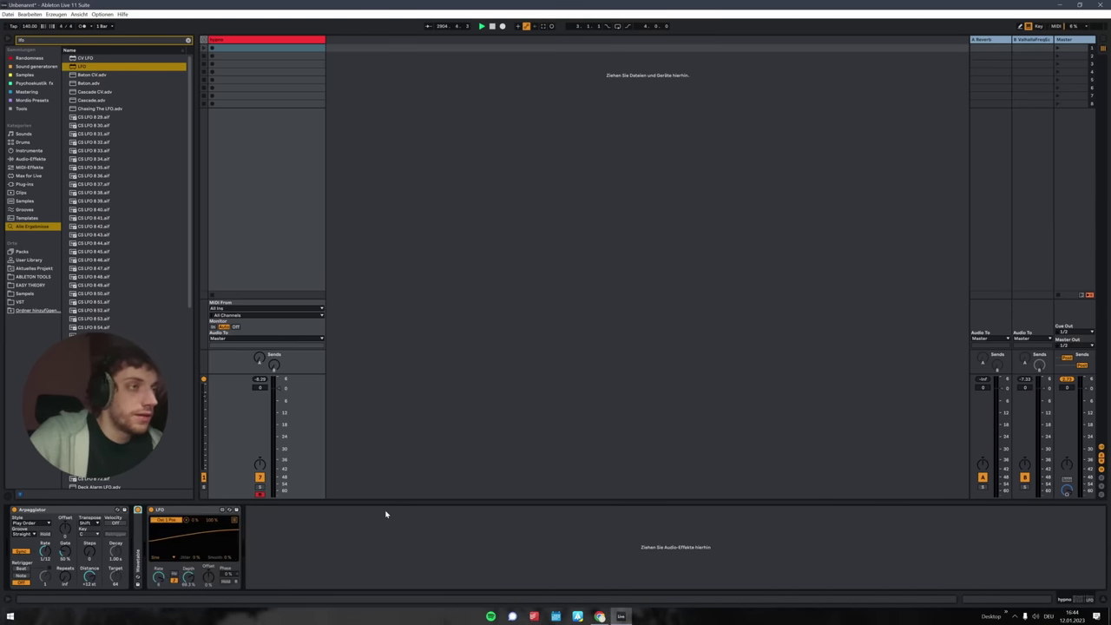
double_click(204, 509)
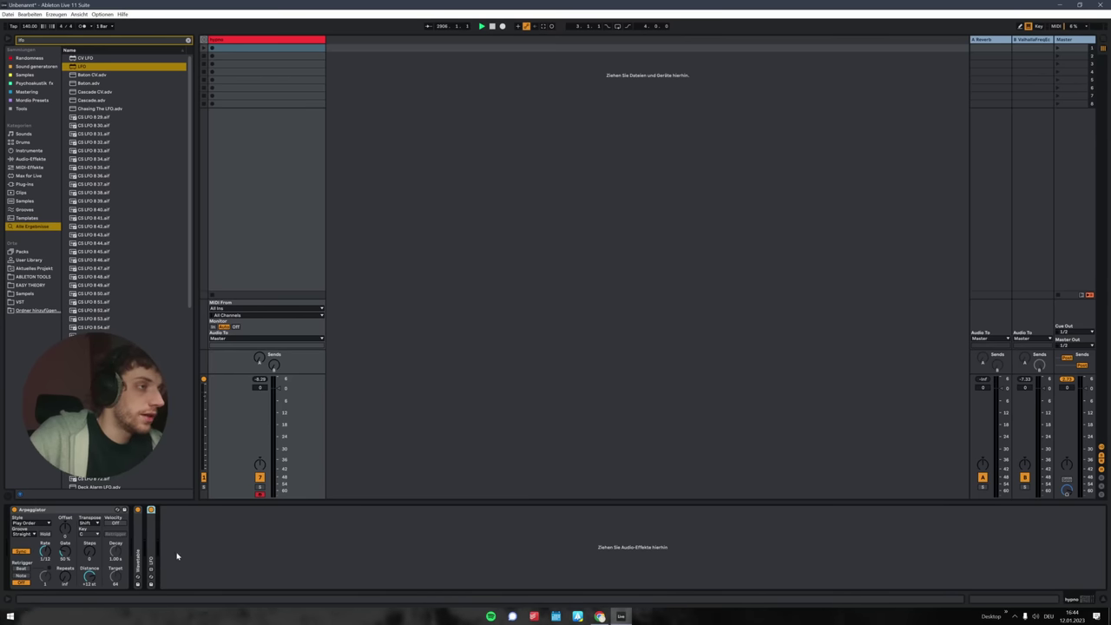
double_click(72, 510)
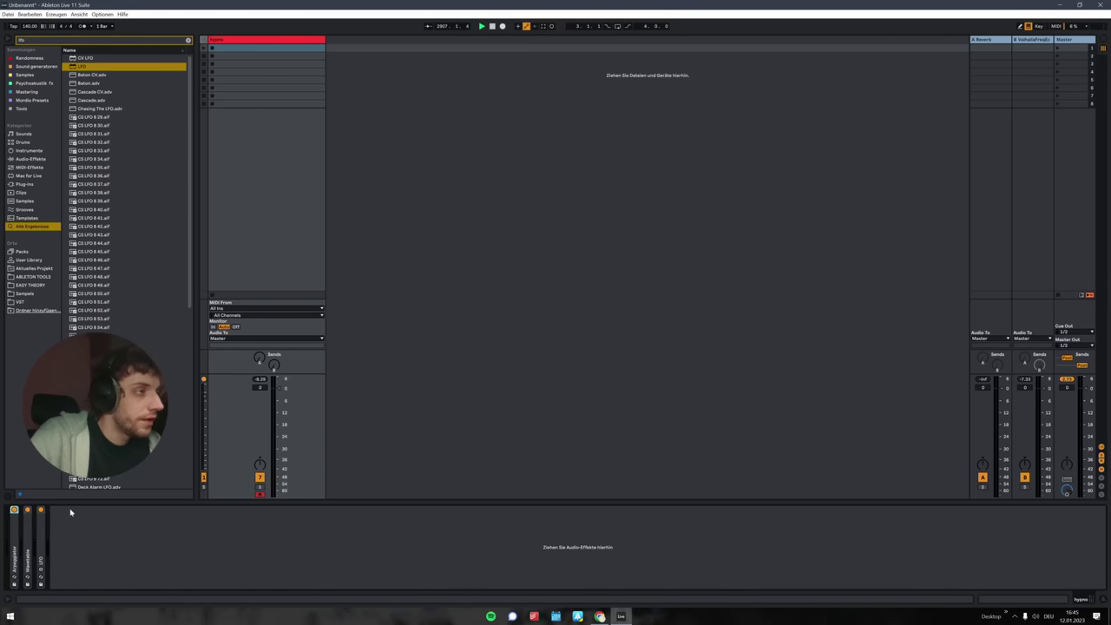
double_click(41, 544)
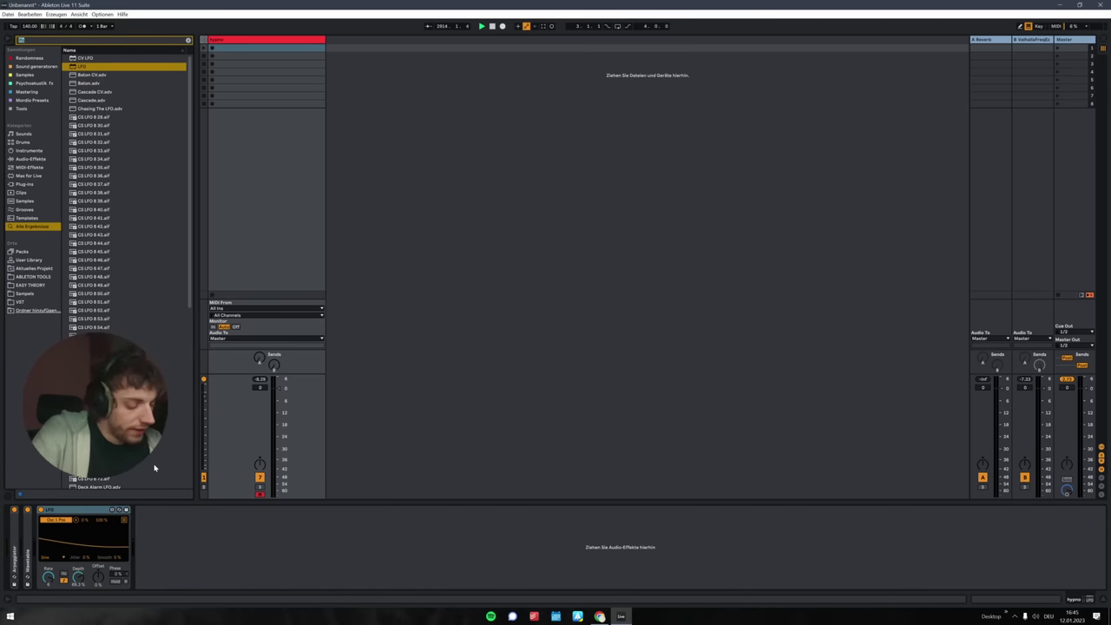
- Add a Phaser-Flanger after the LFO with Rate slowed to 3 and Feedback at 78 %
text(h)
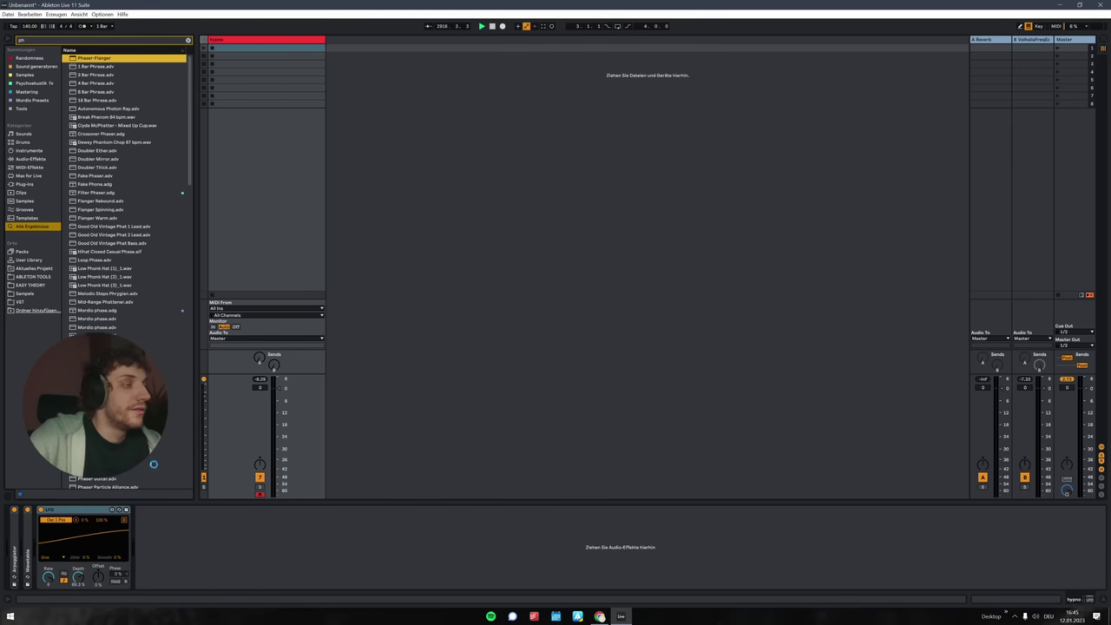
key(Return)
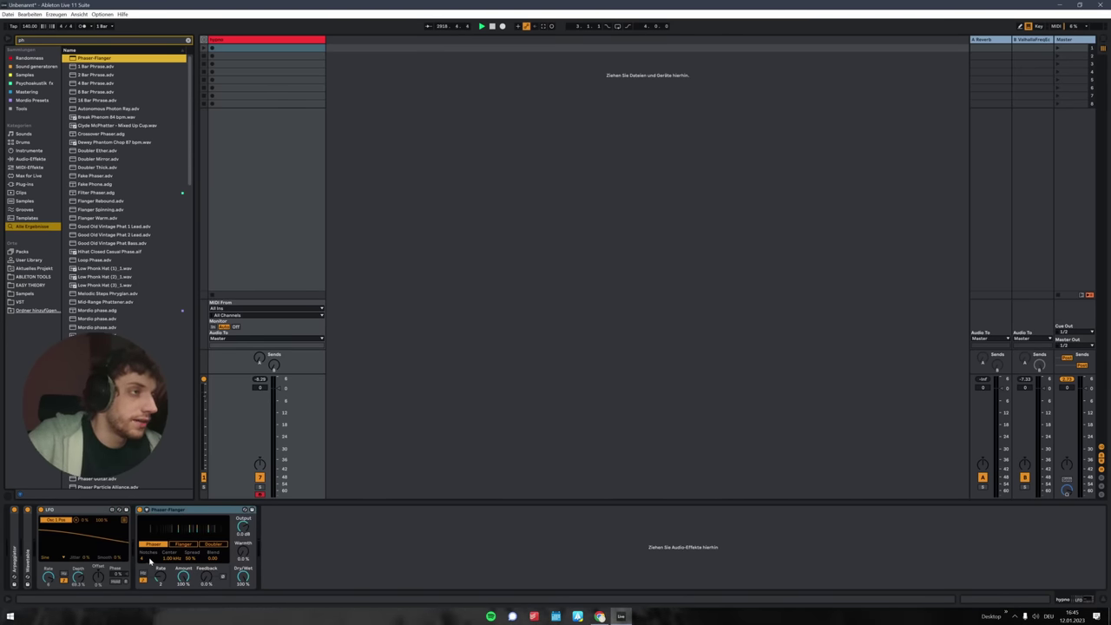
drag(150, 562, 150, 548)
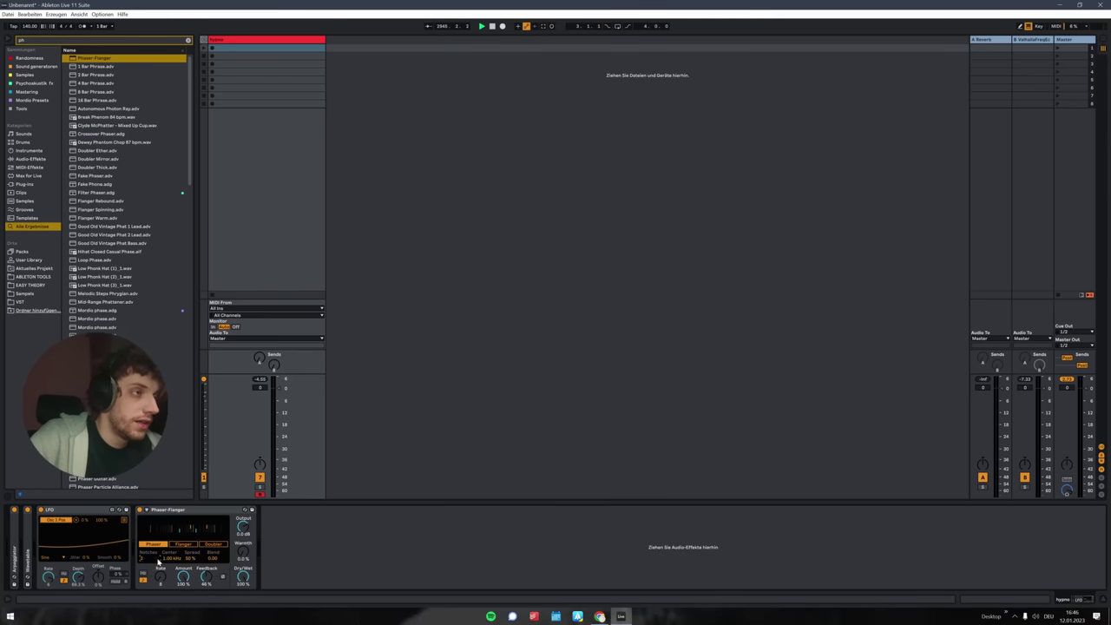
drag(157, 562, 162, 599)
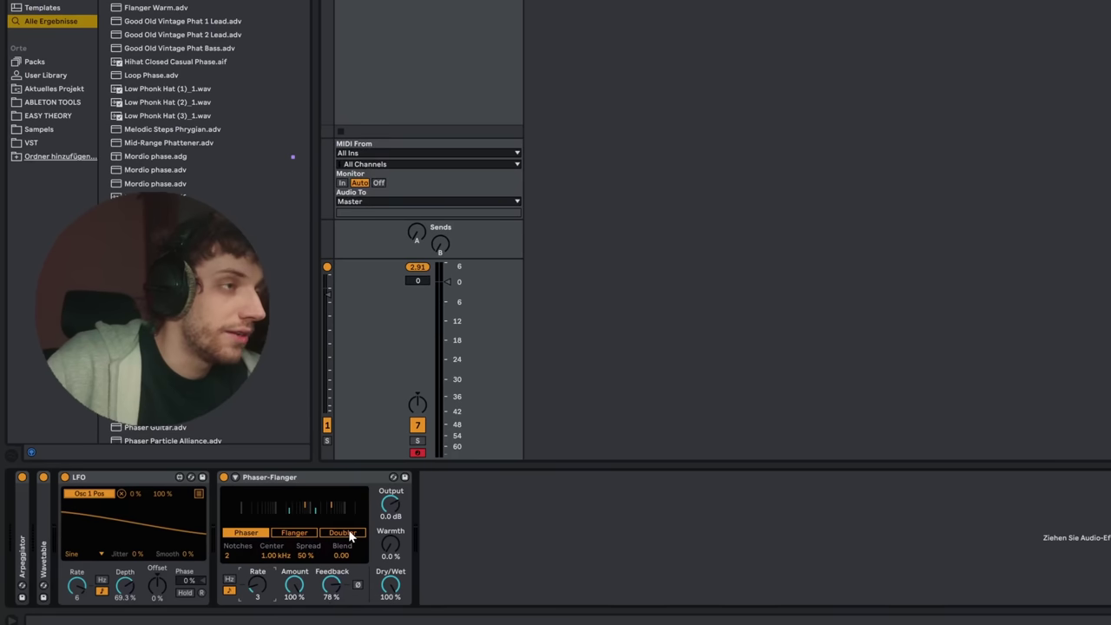
- Switch the Phaser-Flanger to Doubler mode with Rate 8 and Feedback 60 %
click(215, 544)
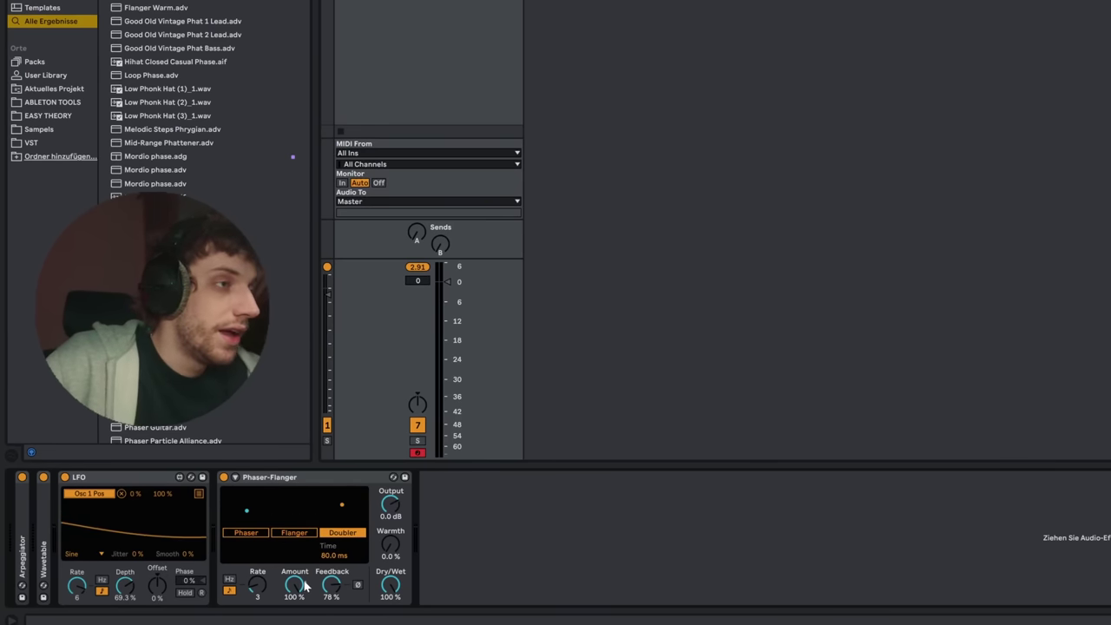
drag(256, 589, 264, 591)
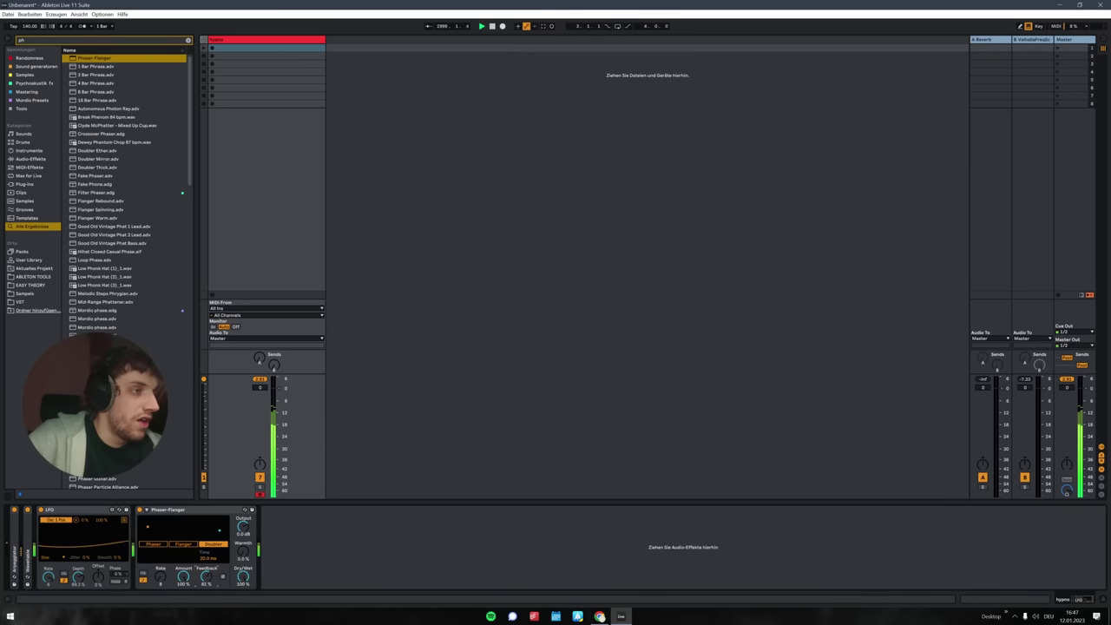
drag(206, 576, 205, 580)
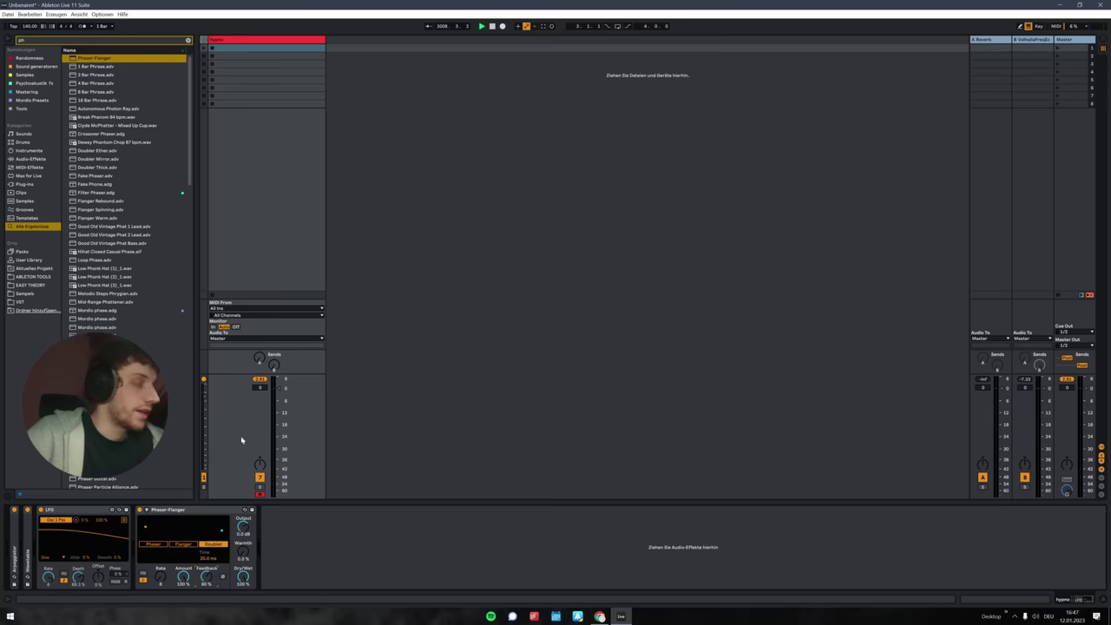
- Clear the search and add Slink Filter from the Randomness collection after the Phaser-Flanger
key(BackSpace)
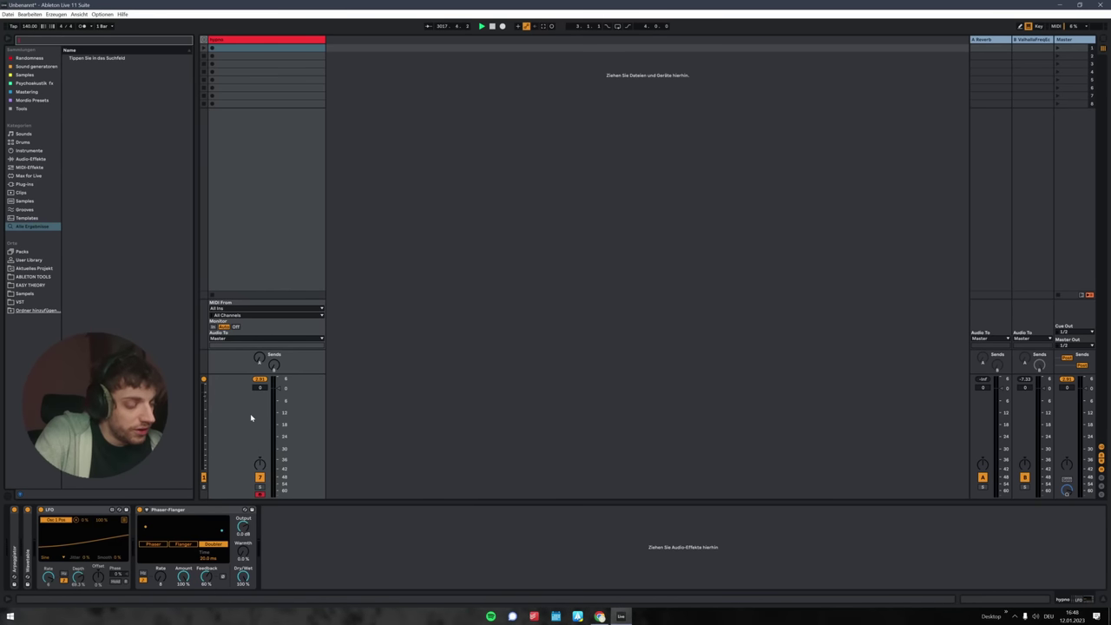
click(28, 57)
drag(95, 159, 327, 557)
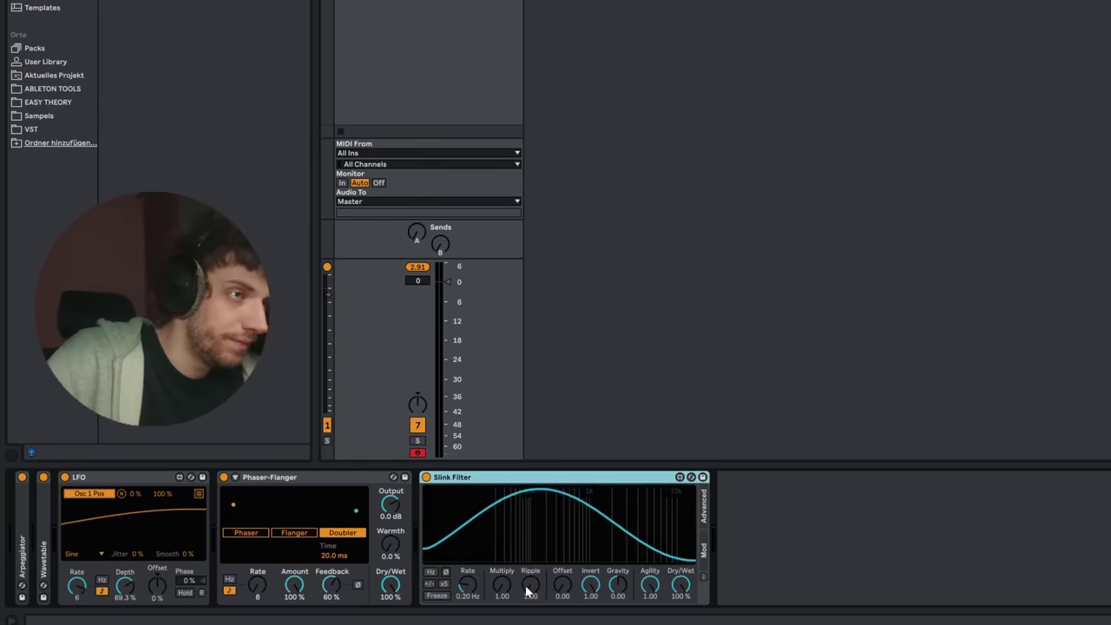
- Set the Slink Filter Ripple to 10.92 and sync its movement to tempo, adjusting the rate
drag(528, 592, 514, 561)
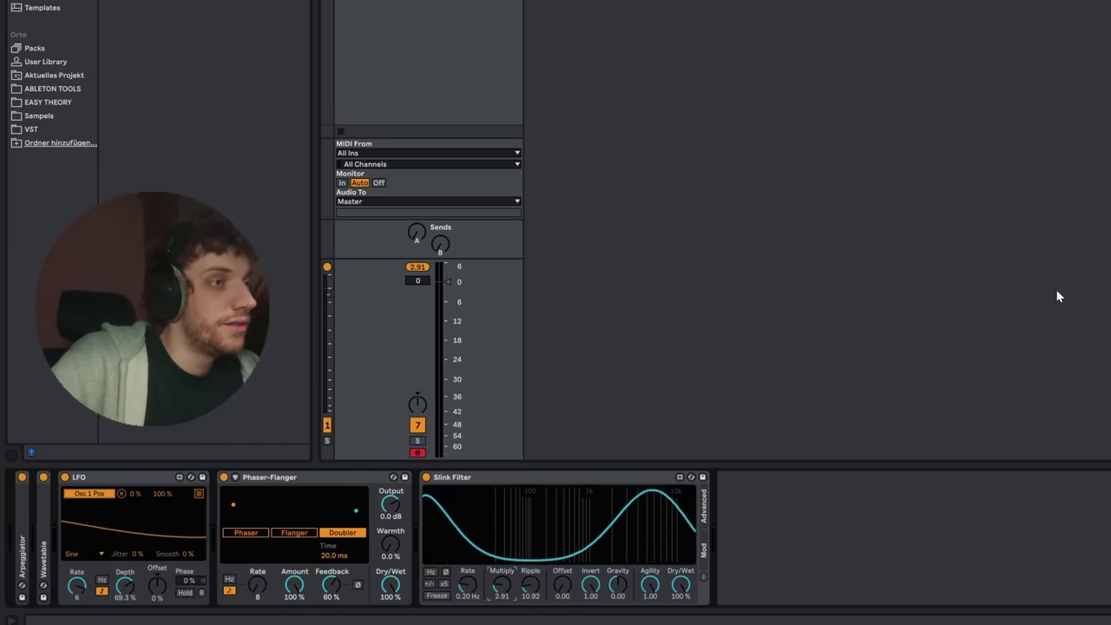
click(431, 572)
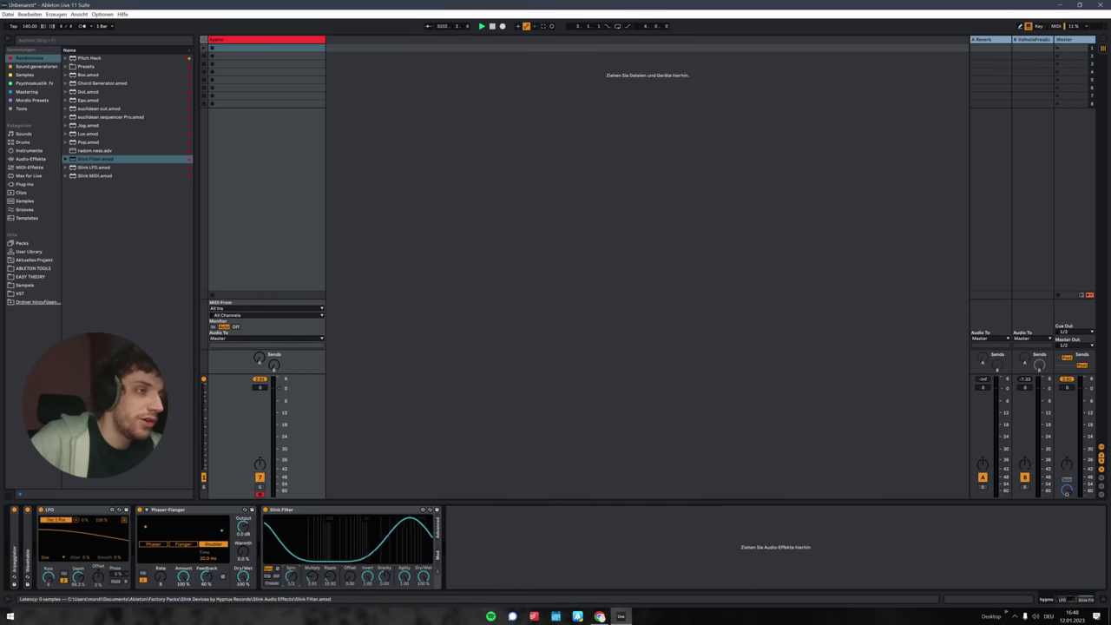
drag(290, 577, 290, 564)
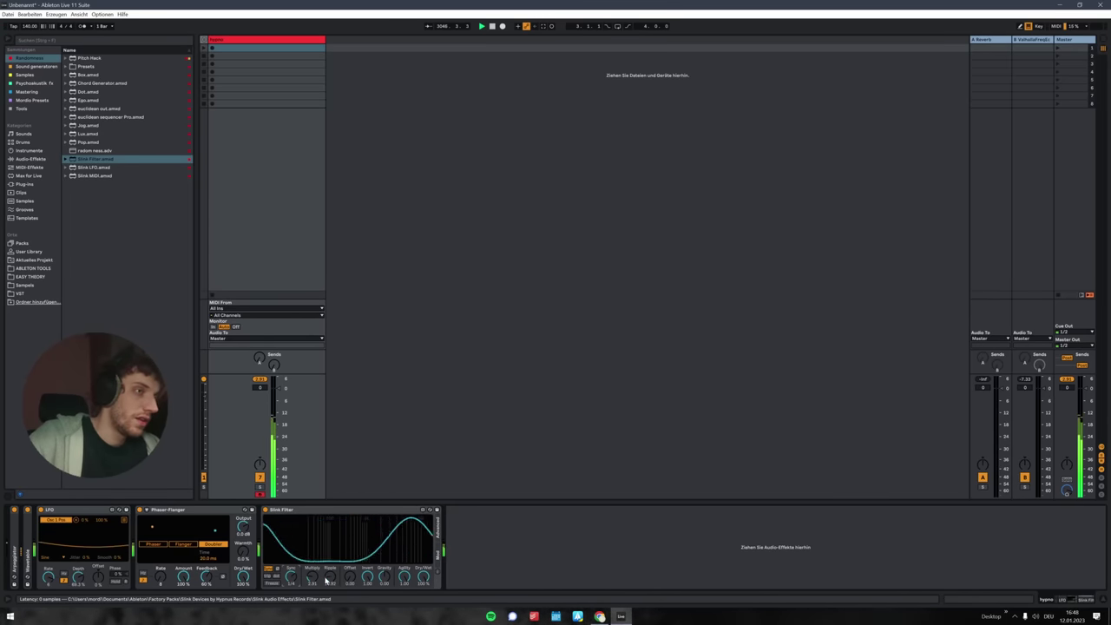
drag(294, 582, 293, 599)
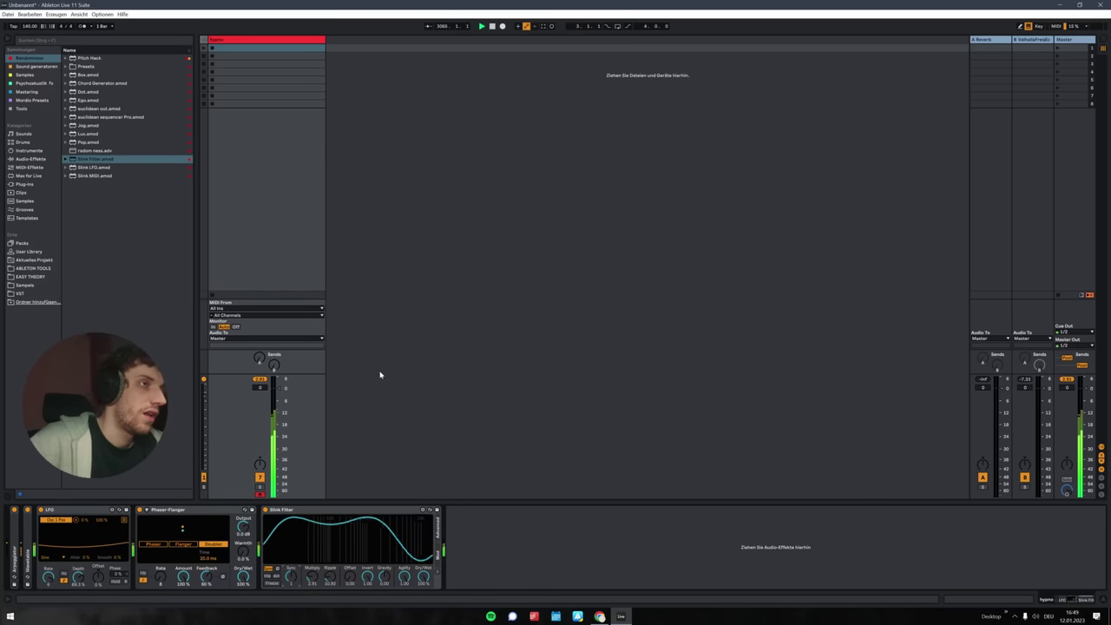
- Create a MIDI clip in the first slot holding one C1 note spanning the whole clip
double_click(219, 50)
scroll(193, 427, down, 5)
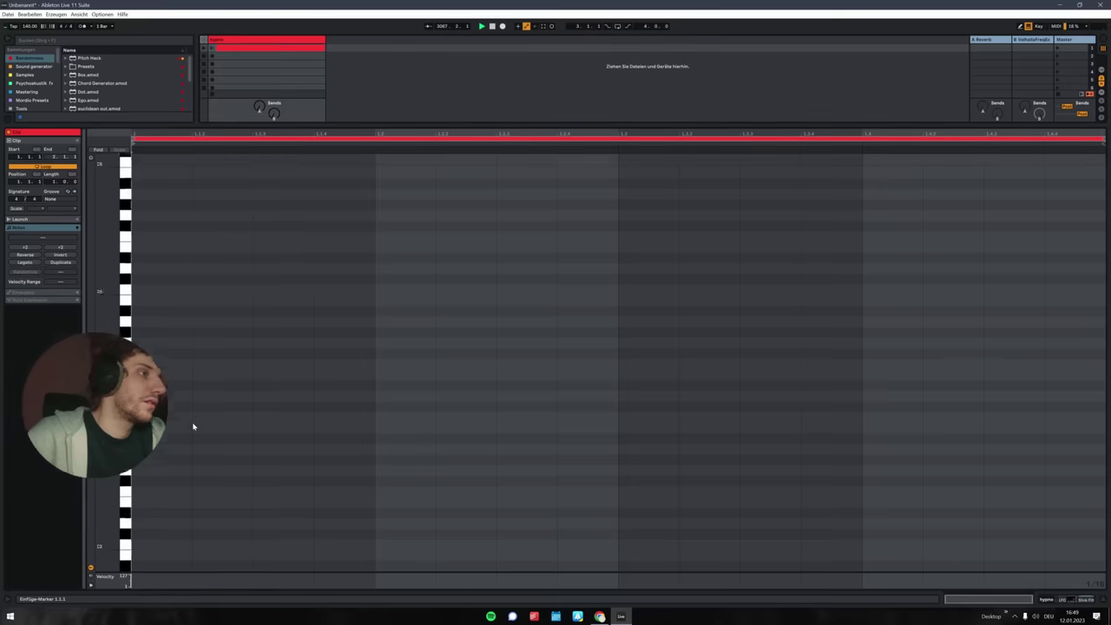
double_click(154, 505)
drag(192, 504, 1098, 486)
key(shift+Tab)
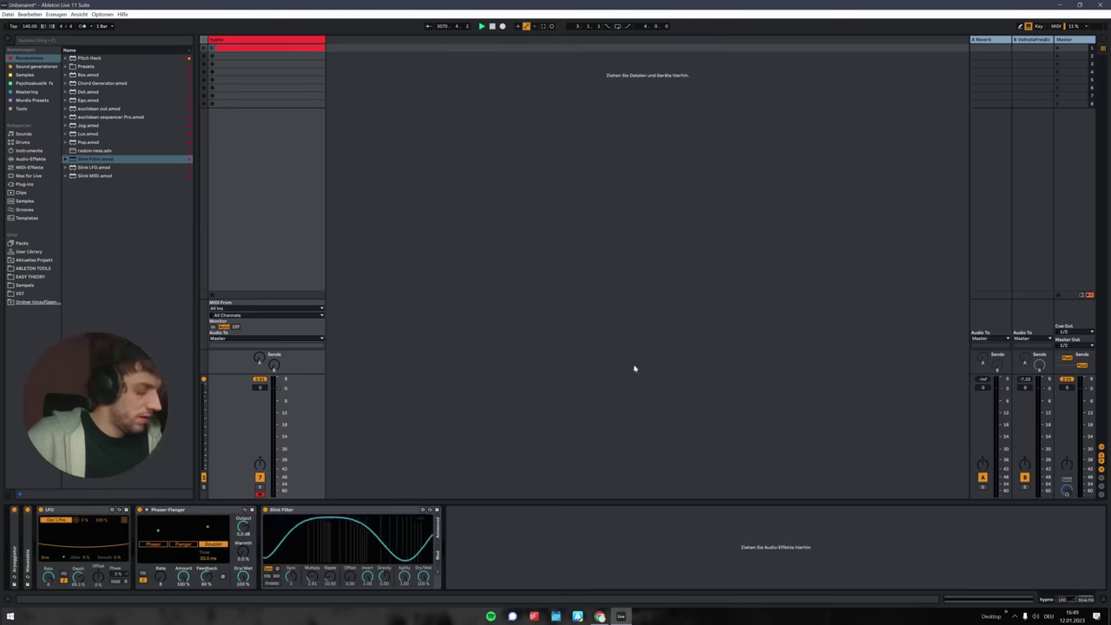
click(345, 512)
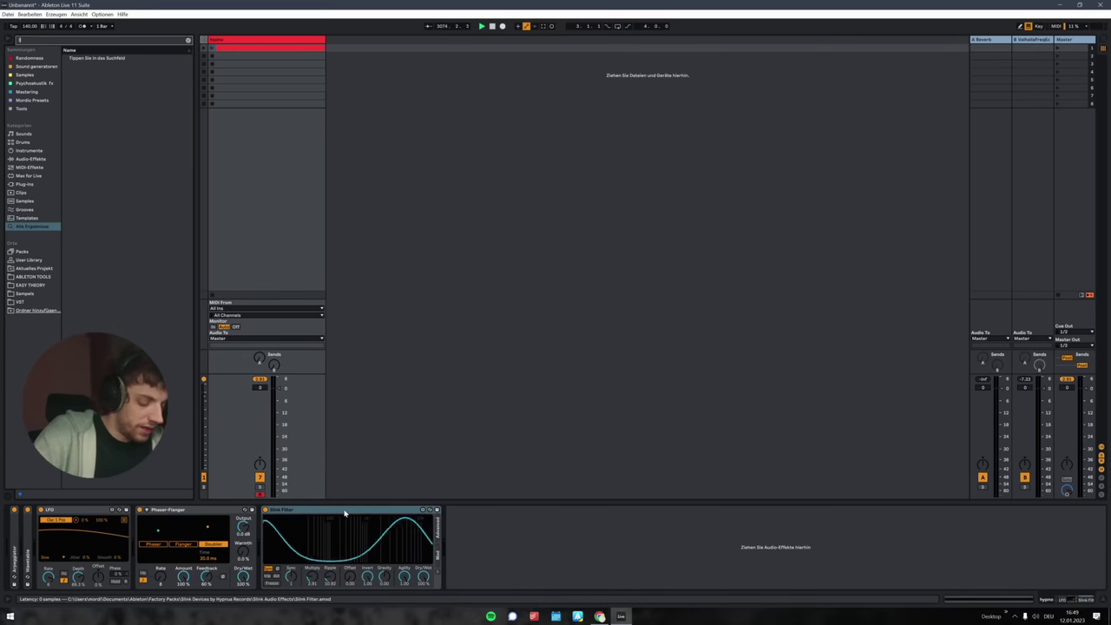
- Load a second LFO after the Slink Filter, tempo-synced at rate 16
key(ctrl+f)
text(lfo)
key(Down)
key(Down)
key(Return)
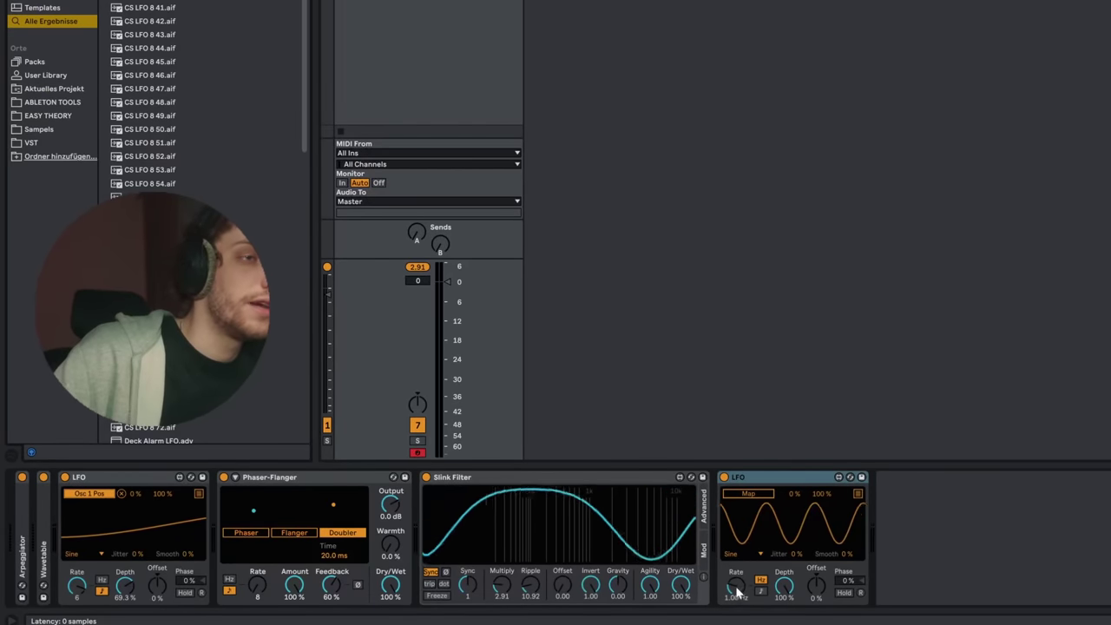
click(761, 591)
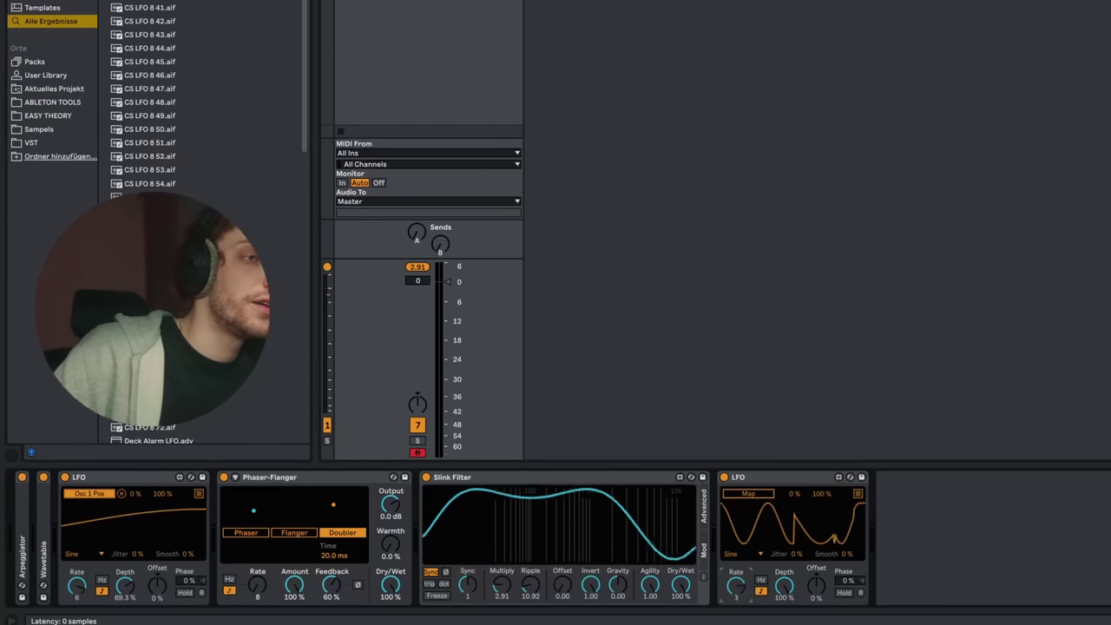
drag(735, 586, 735, 569)
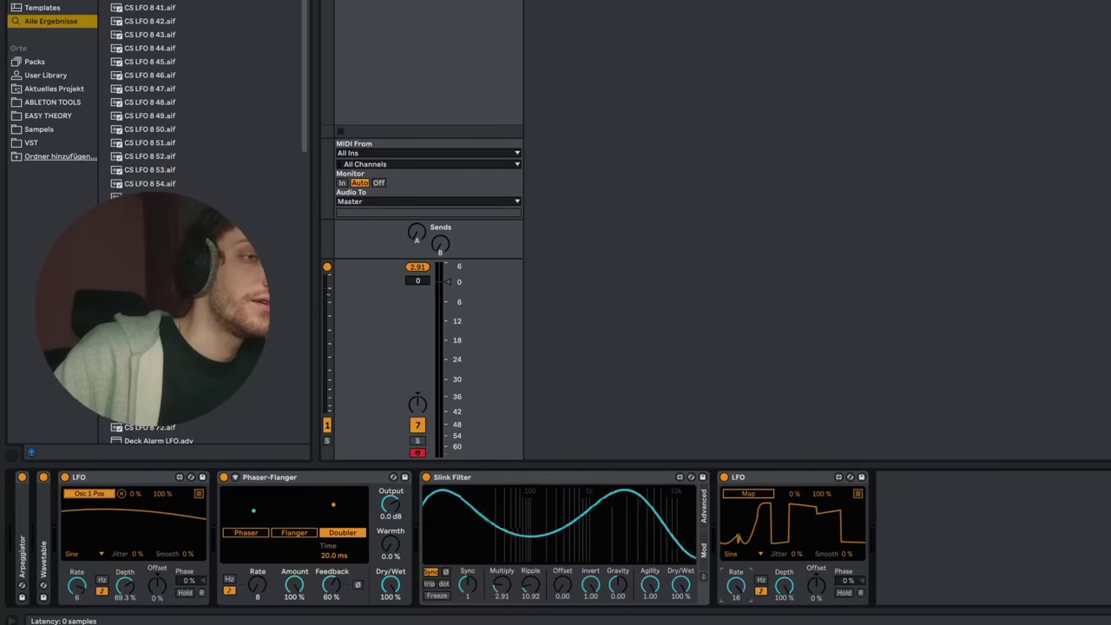
- Map the new LFO to the Slink Filter Ripple at 34 % amount and start playback
click(748, 493)
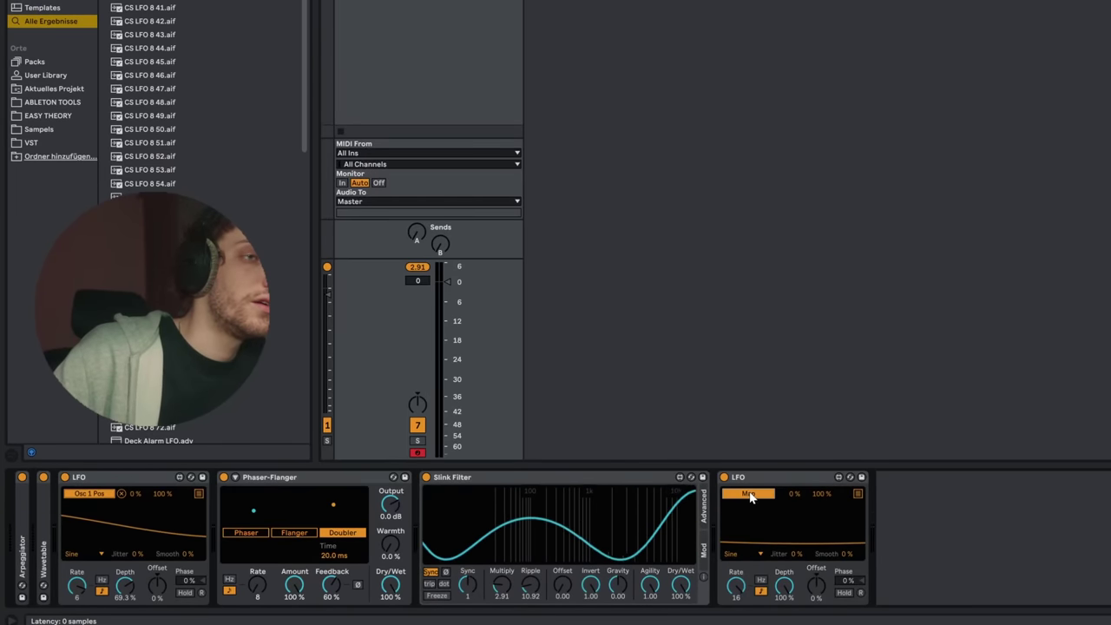
click(531, 586)
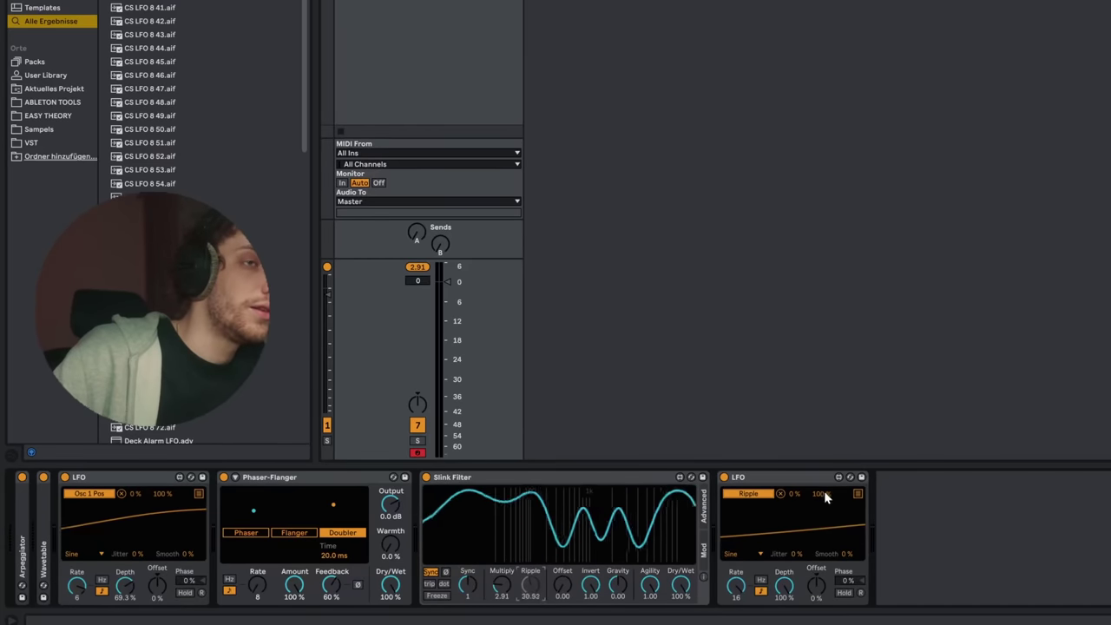
drag(825, 497, 825, 528)
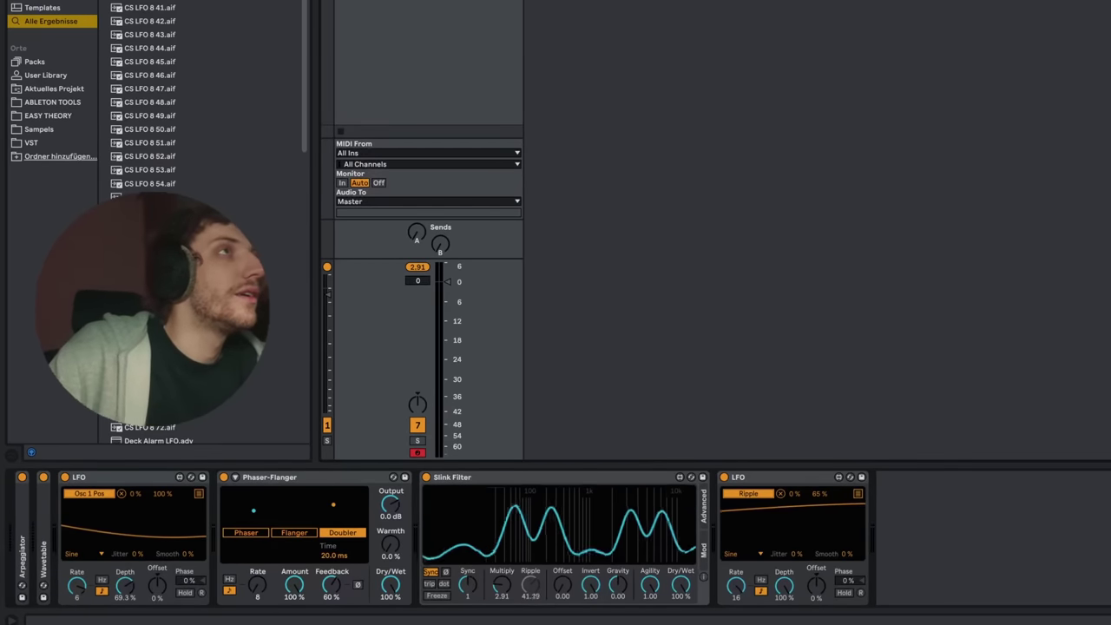
key(space)
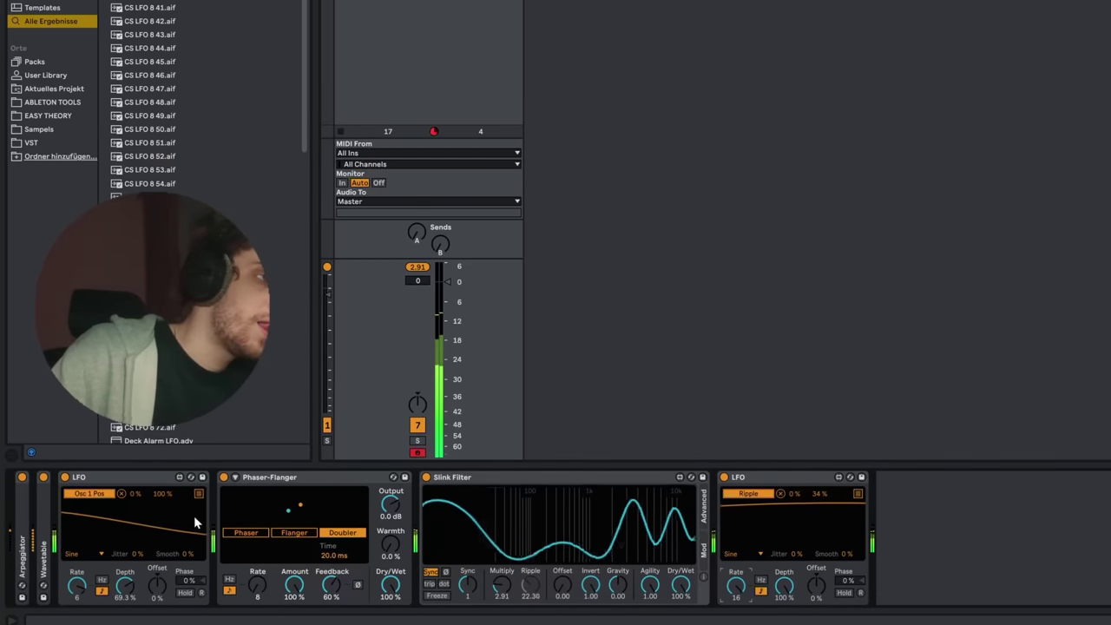
- Shift Wavetable's Osc 2 position, set filter to 10.5 kHz/39% resonance, amp decay 1.25 s
double_click(45, 560)
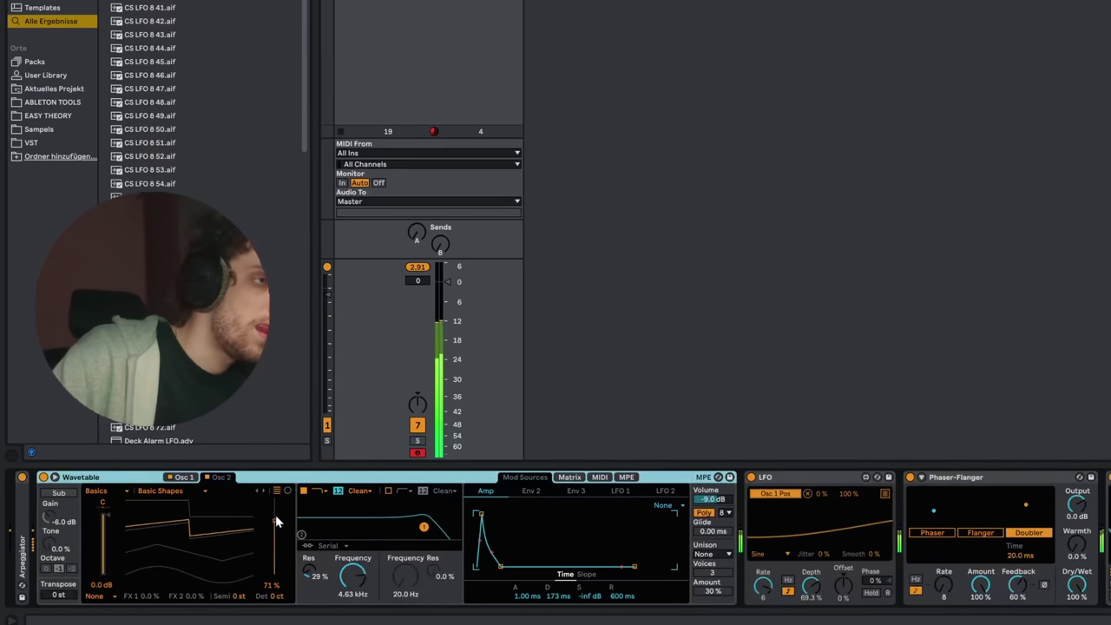
mouse_move(275, 515)
mouse_down()
mouse_move(275, 554)
mouse_move(276, 499)
mouse_up()
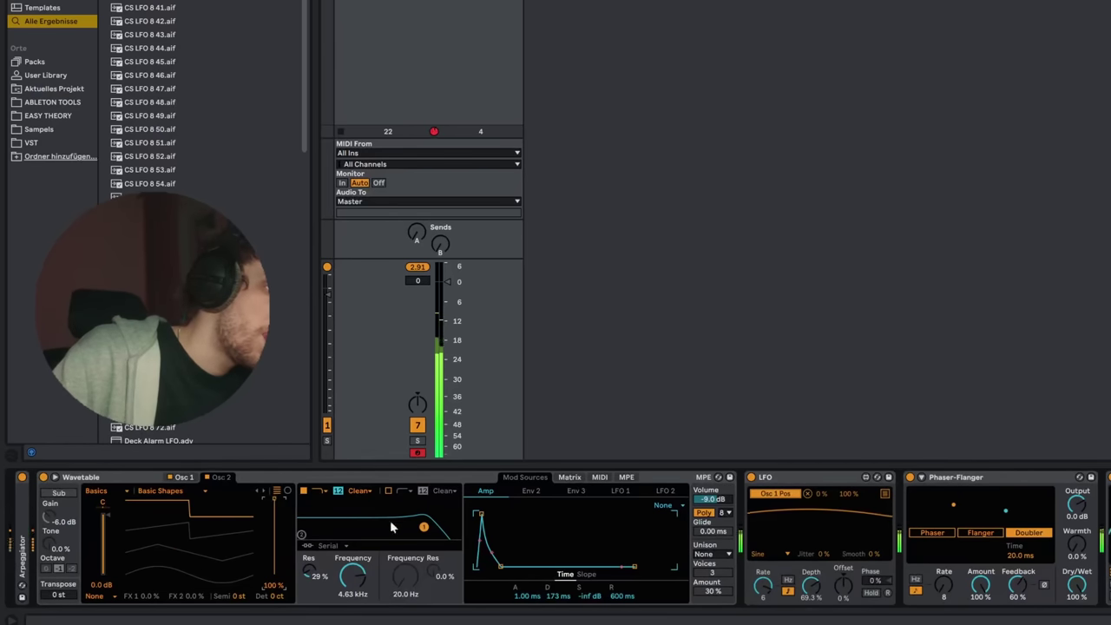
mouse_move(425, 530)
mouse_down()
mouse_move(448, 502)
mouse_move(443, 520)
mouse_up()
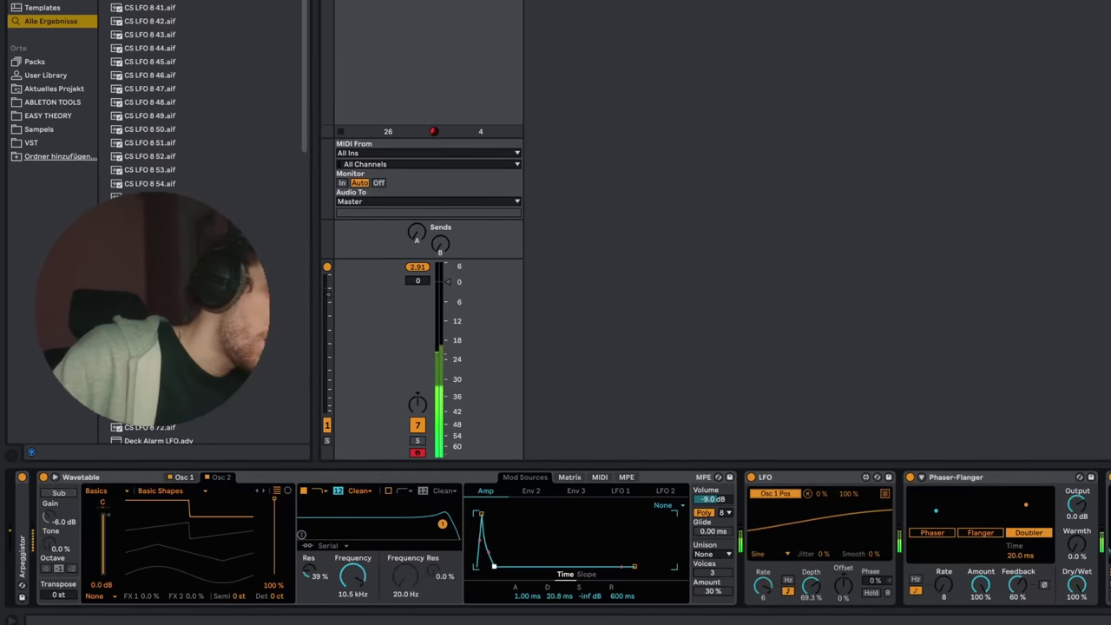
drag(496, 566, 534, 566)
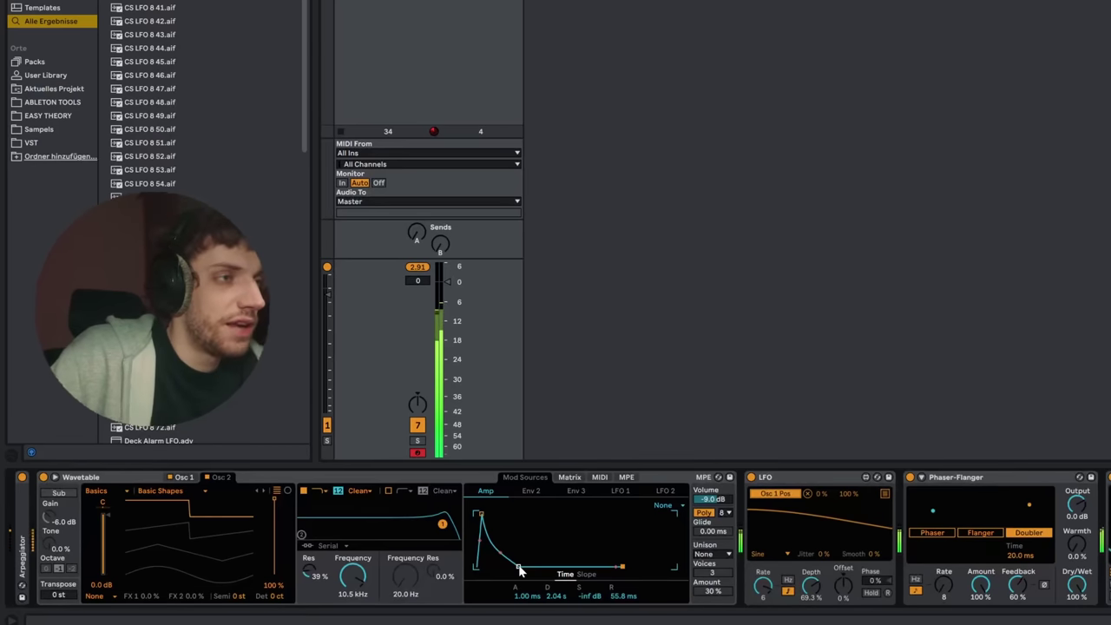
drag(520, 569, 515, 566)
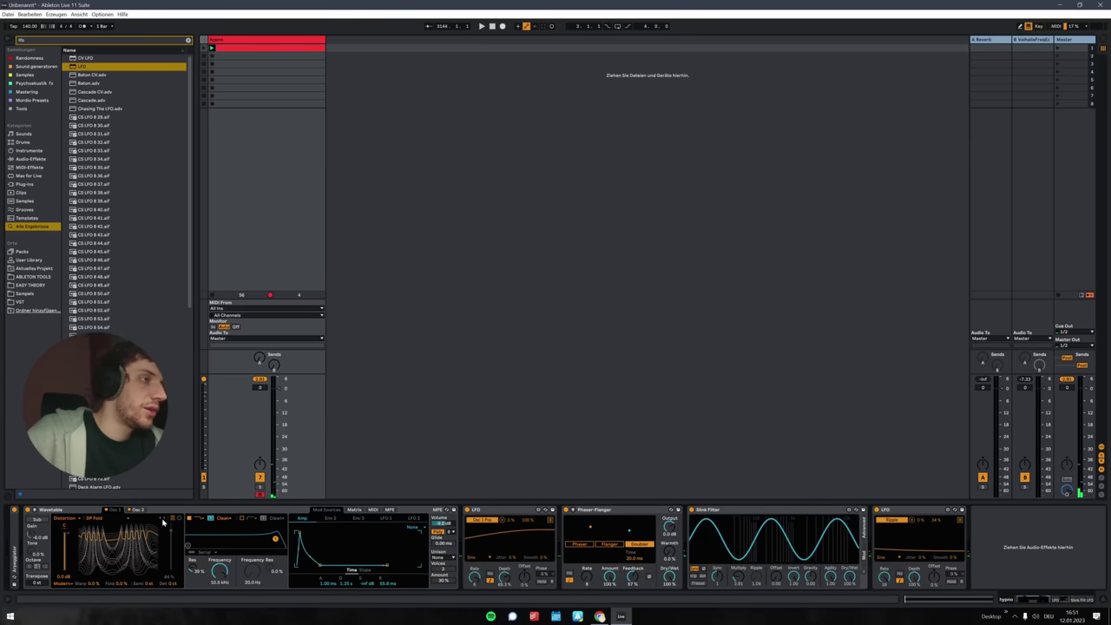
- Start playback and swap the Westcoast Fold wavetable for Fresh, then select the Phaser-Flanger
key(space)
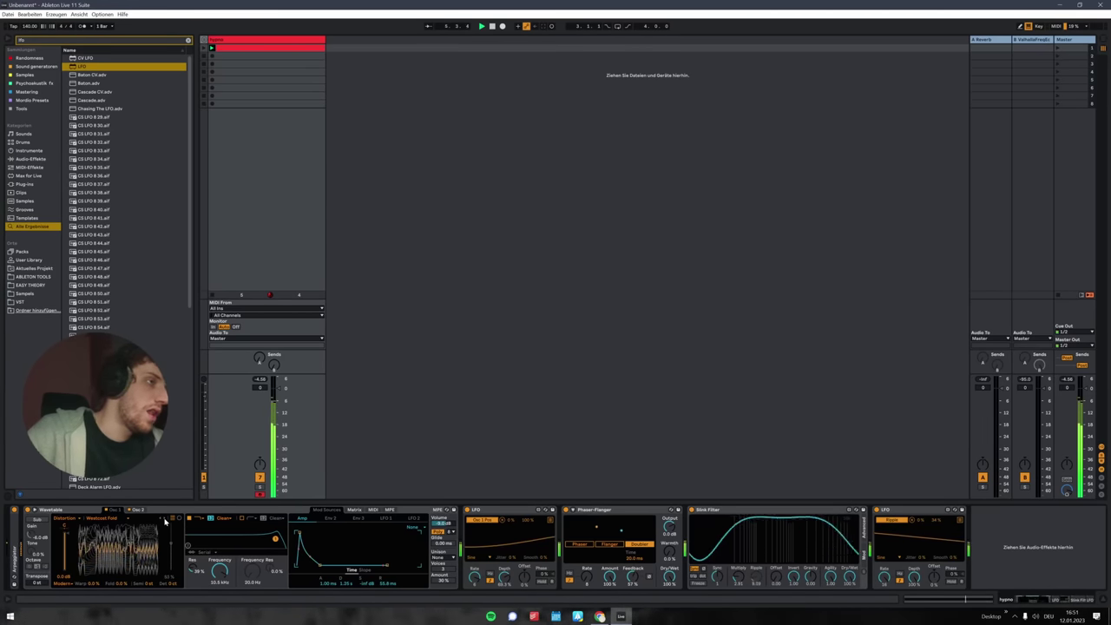
click(165, 521)
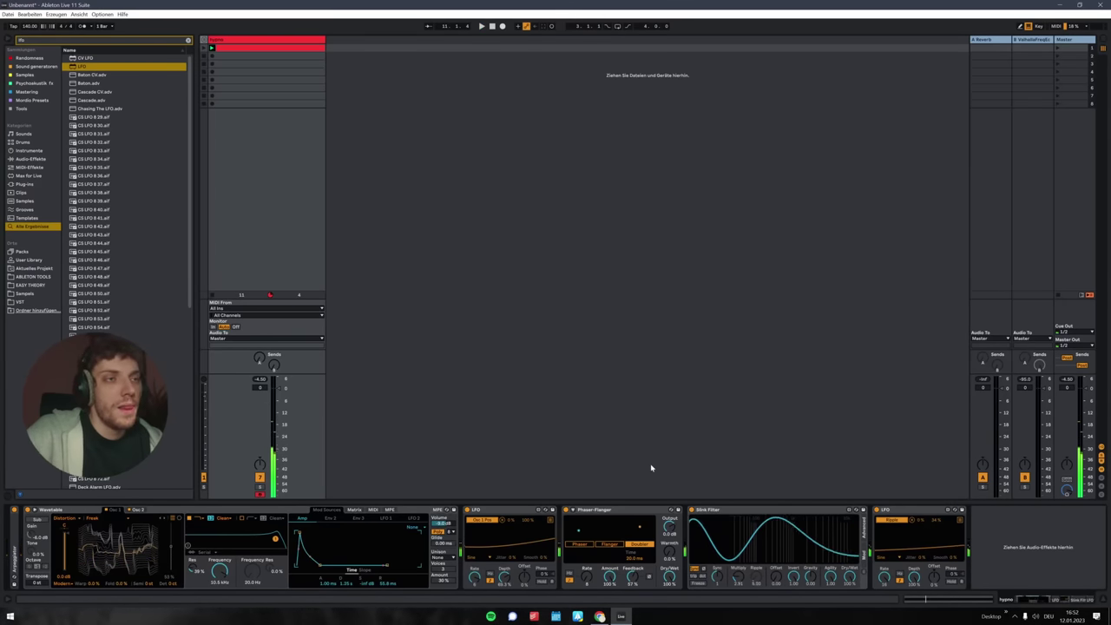
click(656, 512)
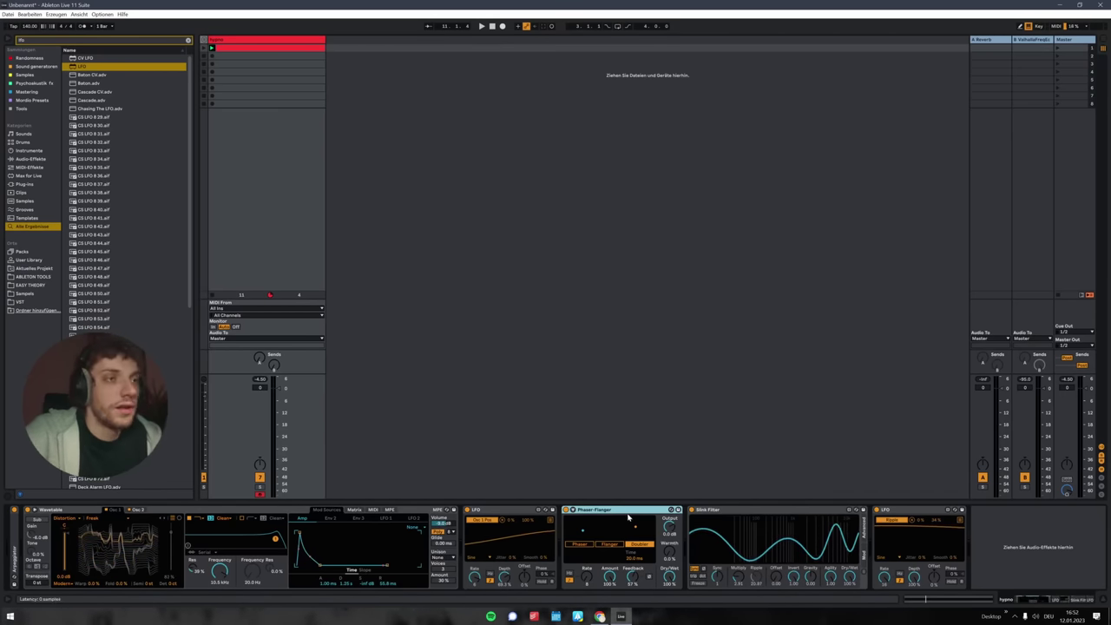
- Duplicate the Phaser-Flanger and set the copy to Phaser mode with Blend about 0.95
key(ctrl+d)
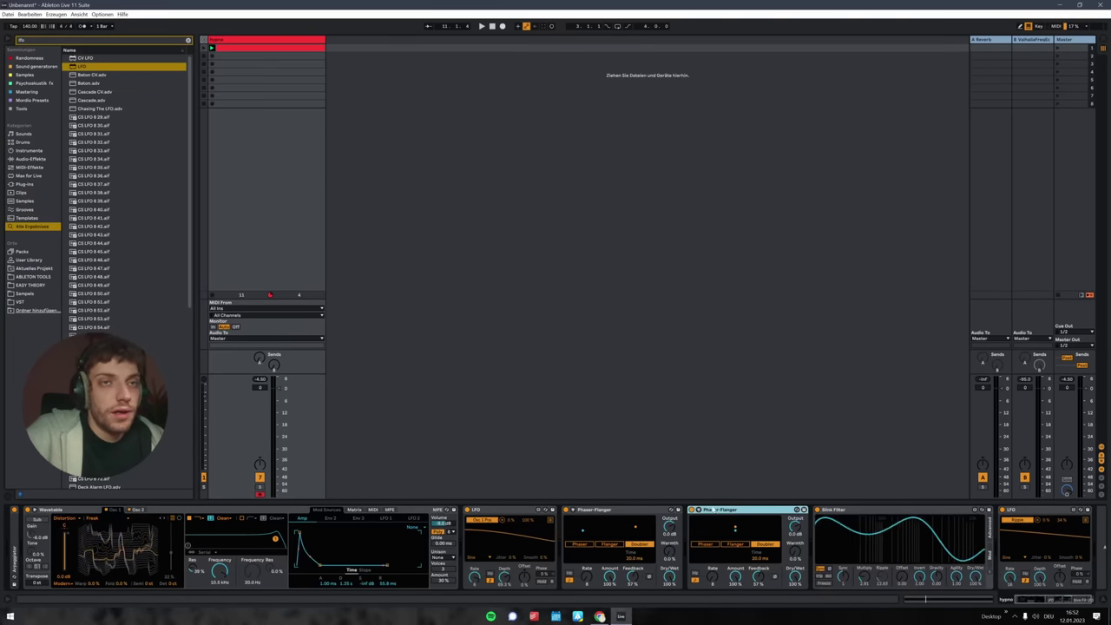
scroll(782, 538, down, 1)
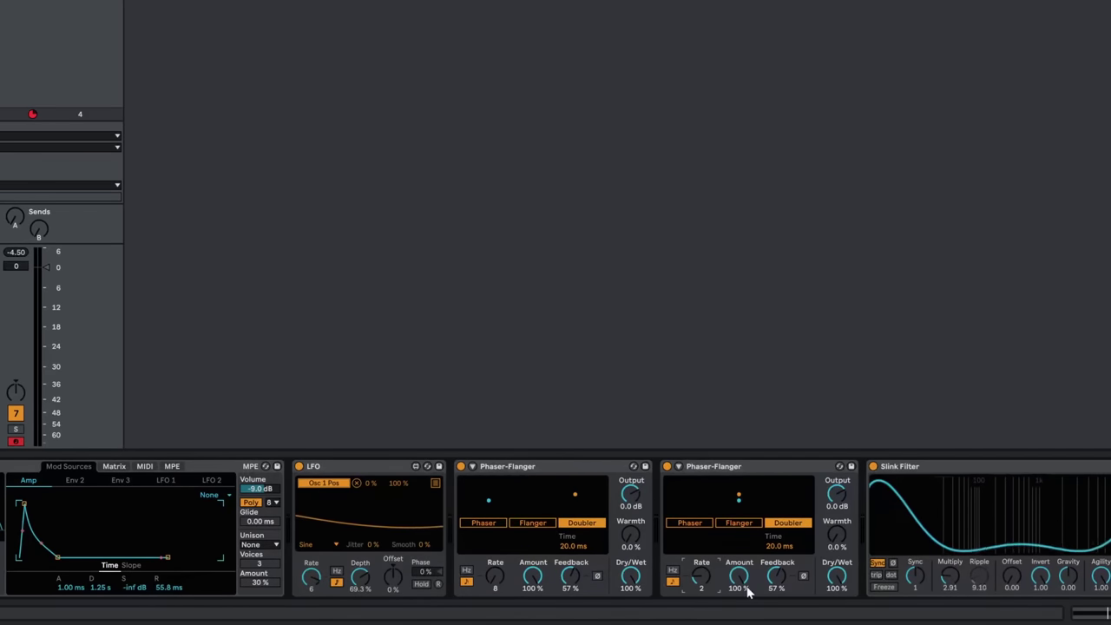
click(700, 526)
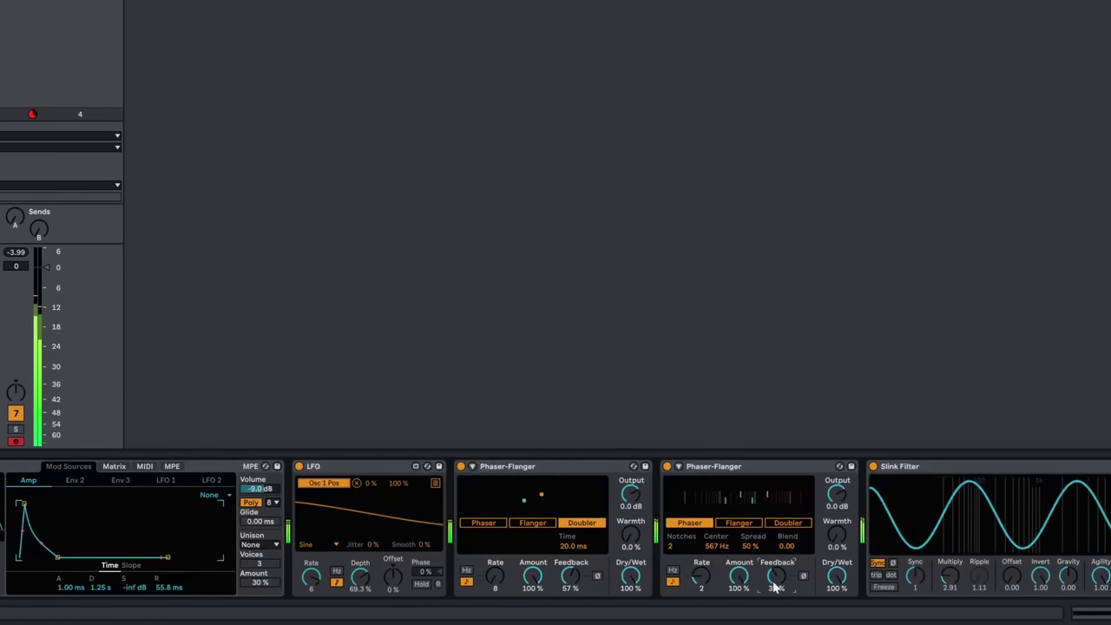
drag(787, 547, 787, 488)
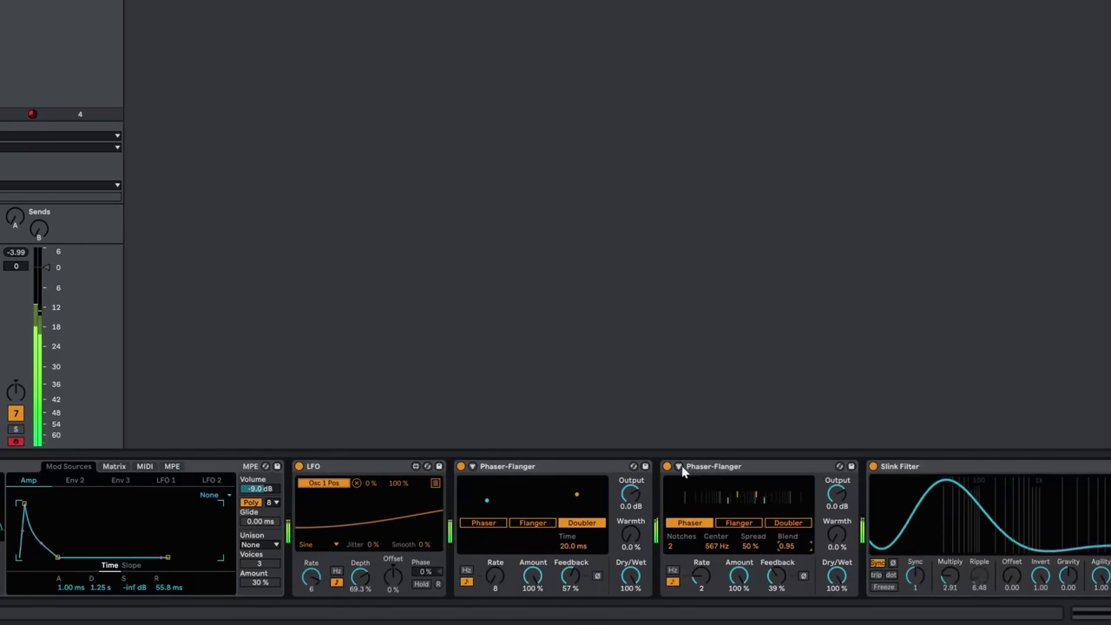
- Raise the second Phaser-Flanger's LFO2 Phase and Duty Cycle, then briefly audition it
click(679, 467)
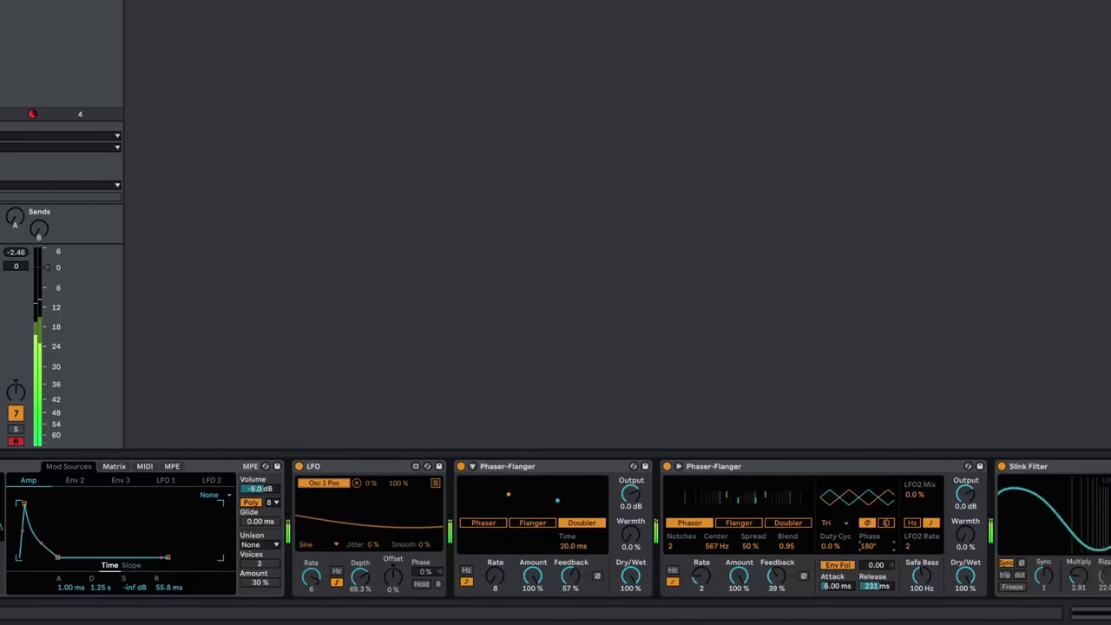
drag(869, 545, 869, 510)
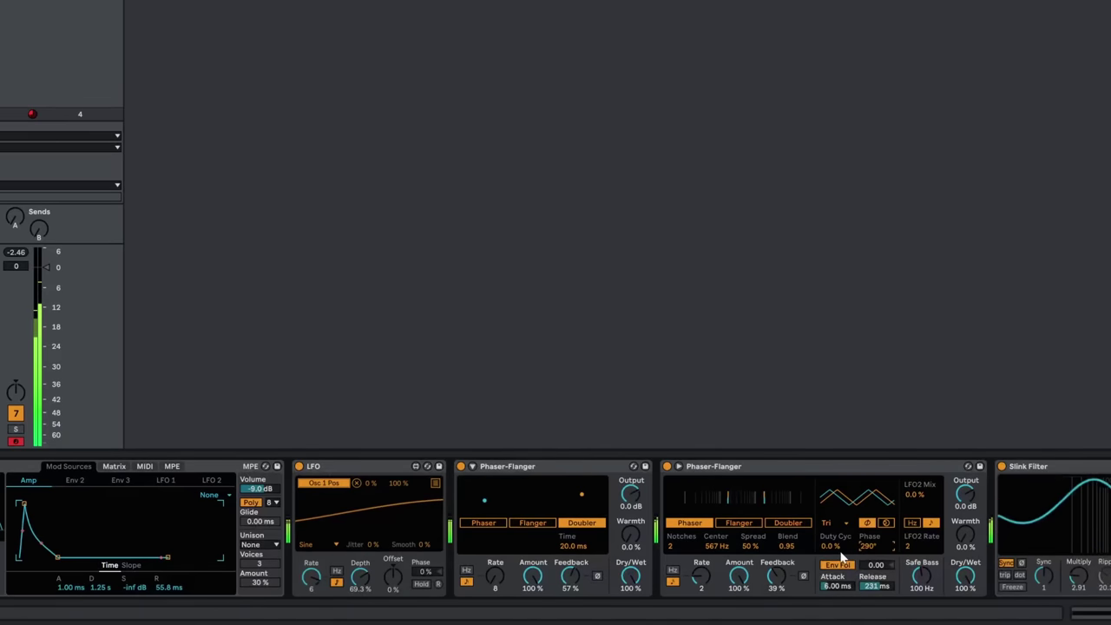
drag(836, 549, 835, 526)
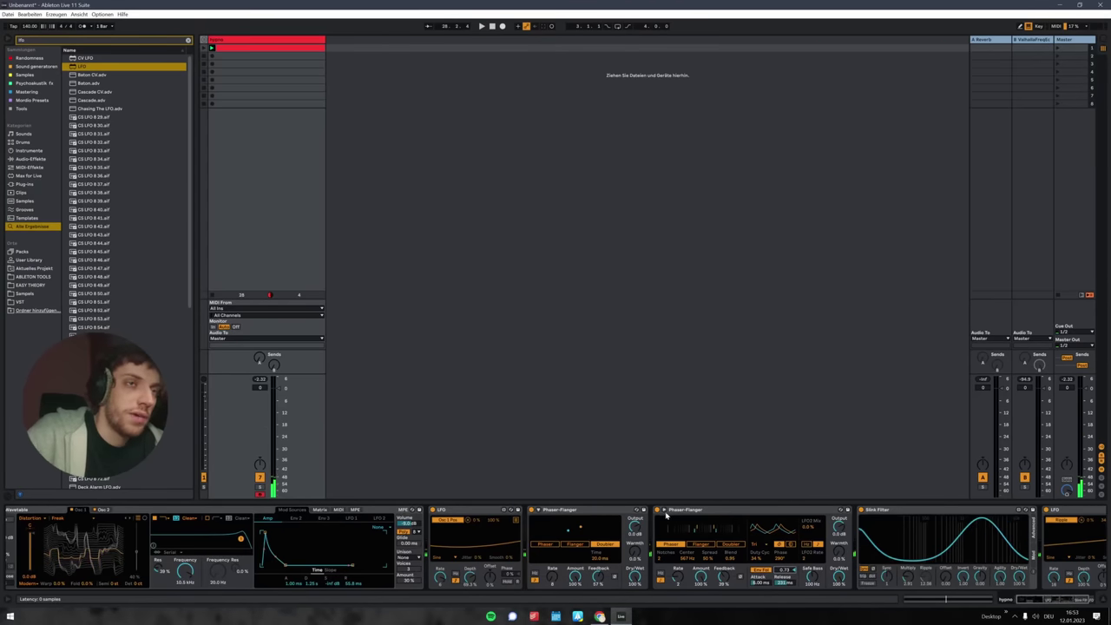
click(763, 510)
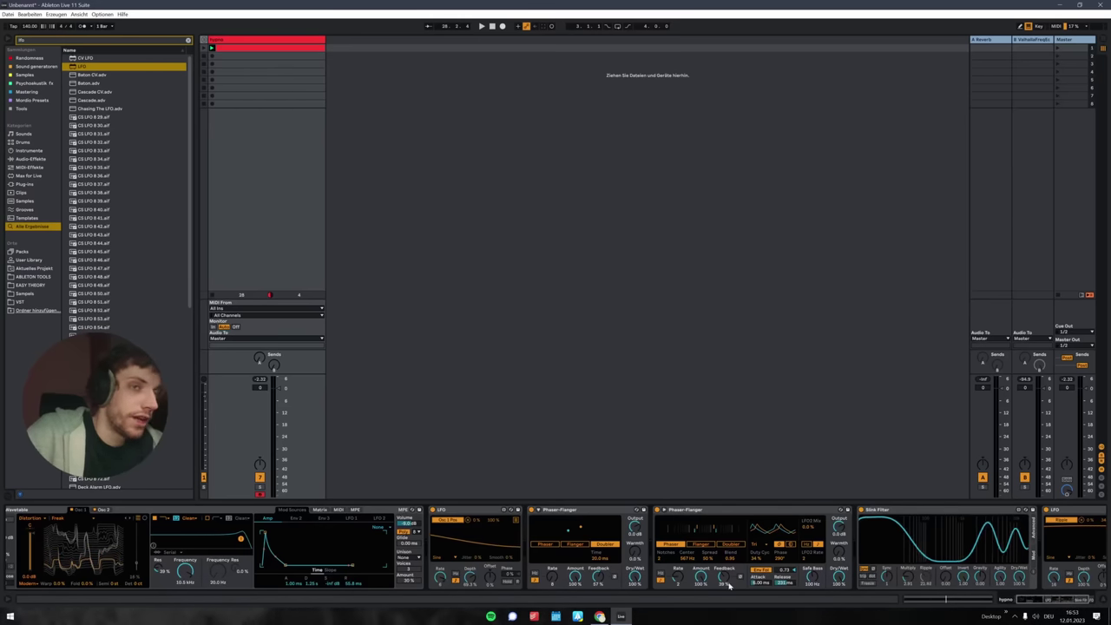
key(space)
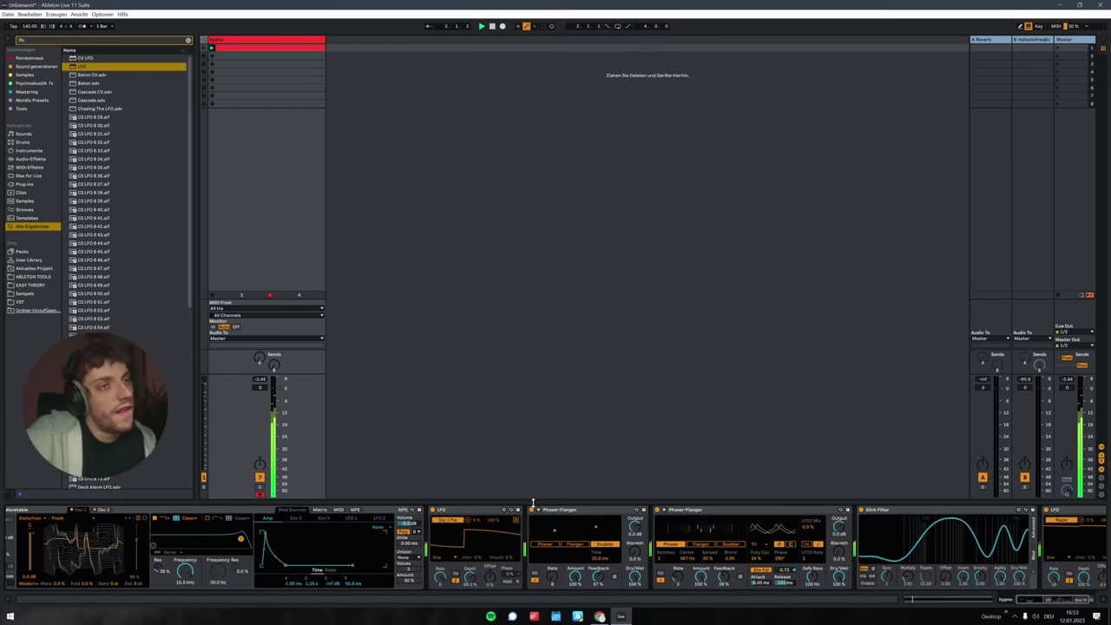
scroll(471, 496, right, 2)
key(space)
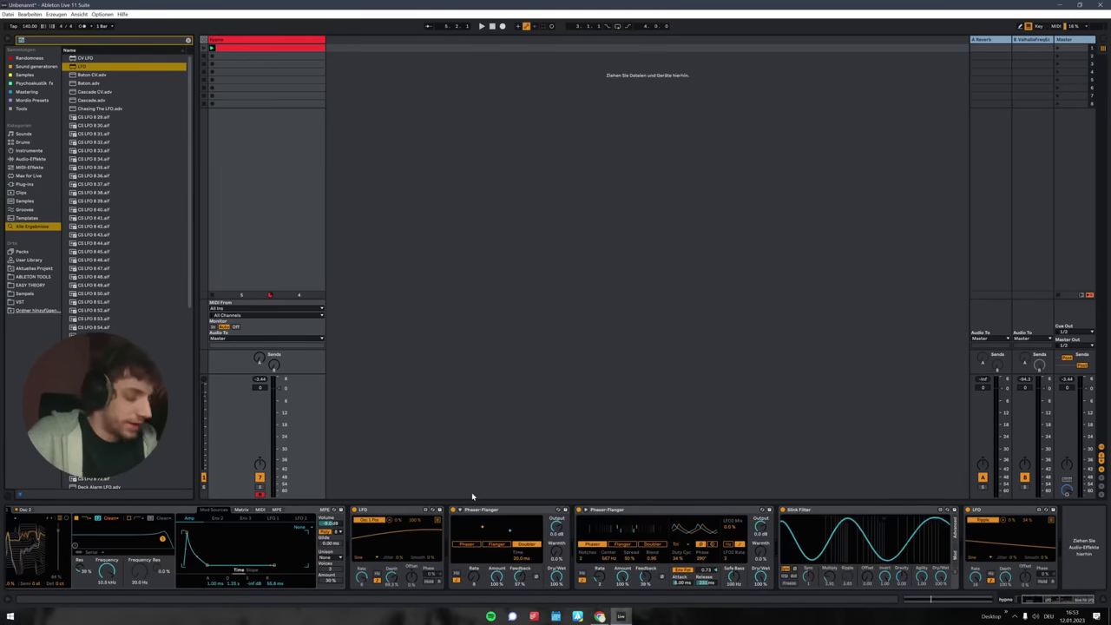
- Add a Hybrid Reverb to the chain's end, using the Prism algorithm with 290 ms decay
key(ctrl+f)
text(hy)
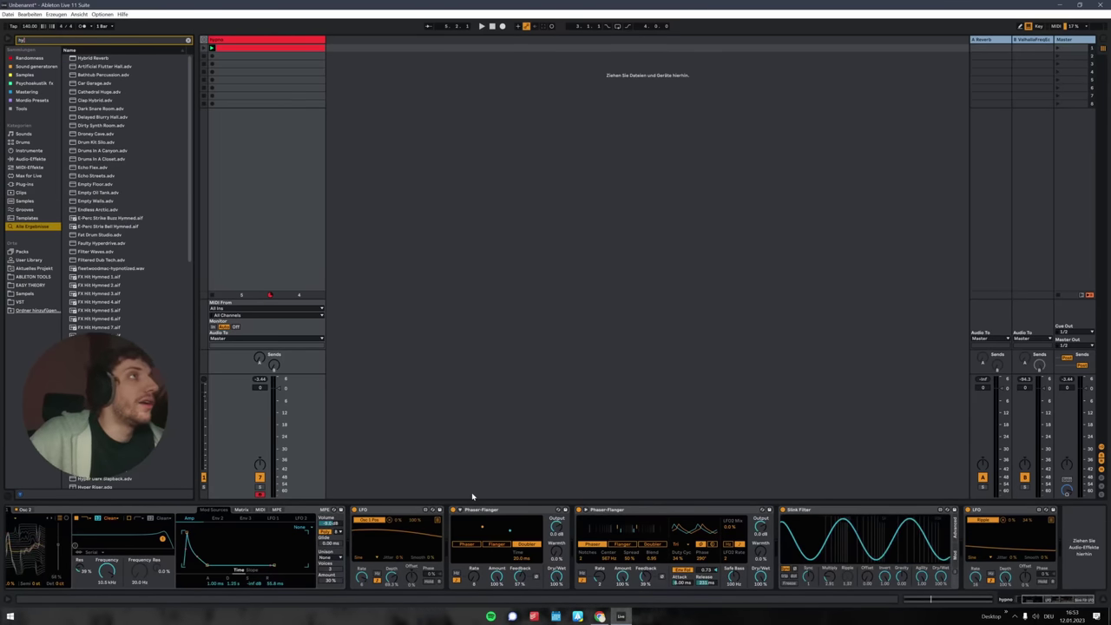
key(Down)
key(Return)
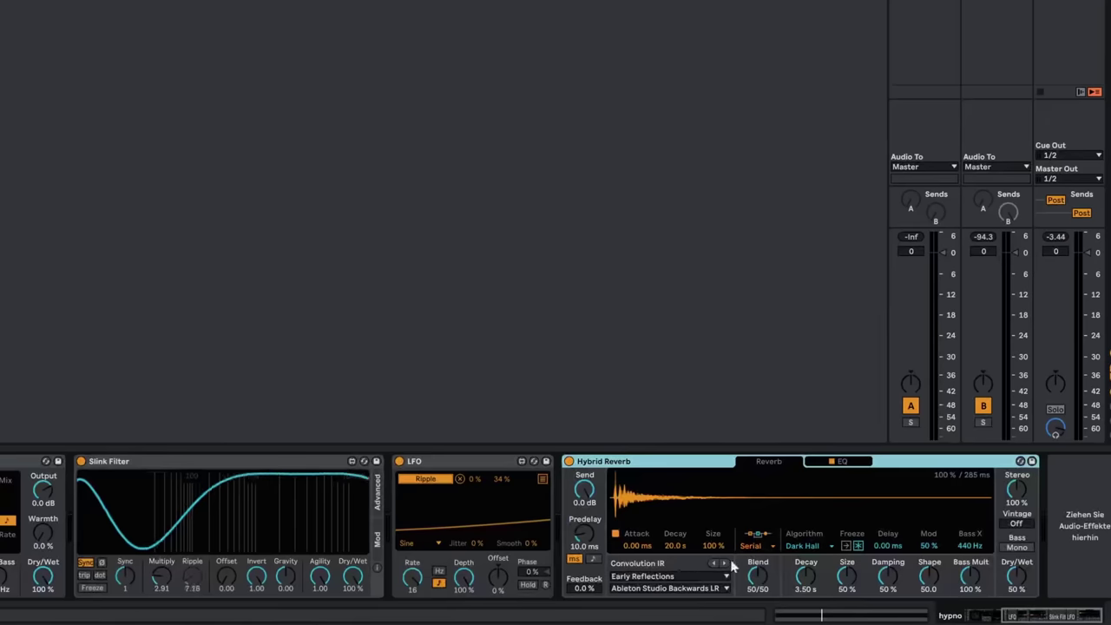
click(804, 545)
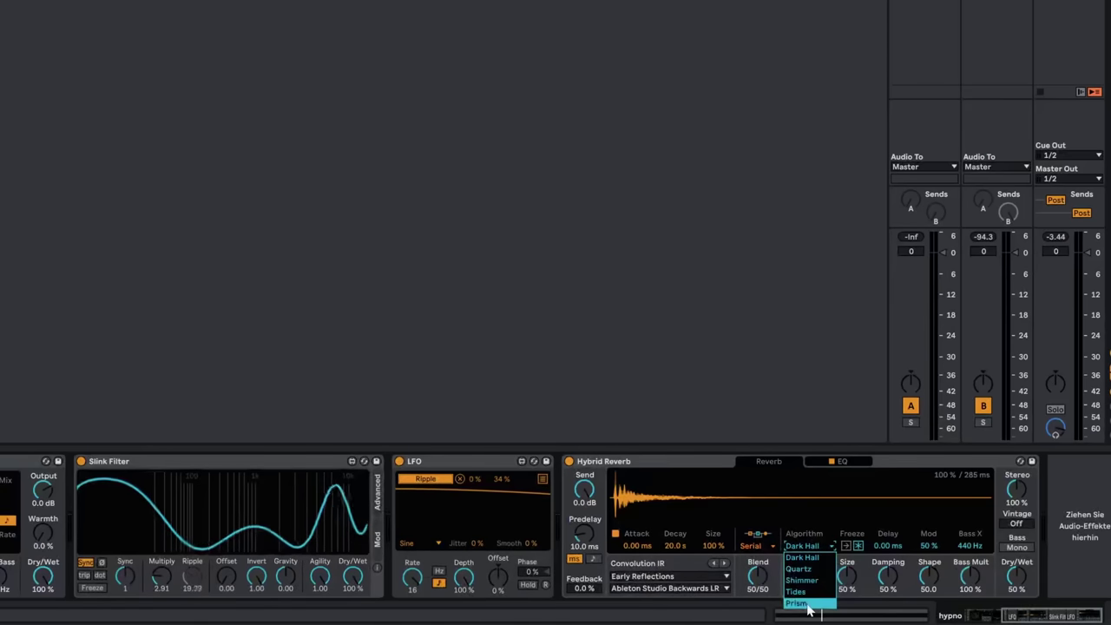
click(797, 603)
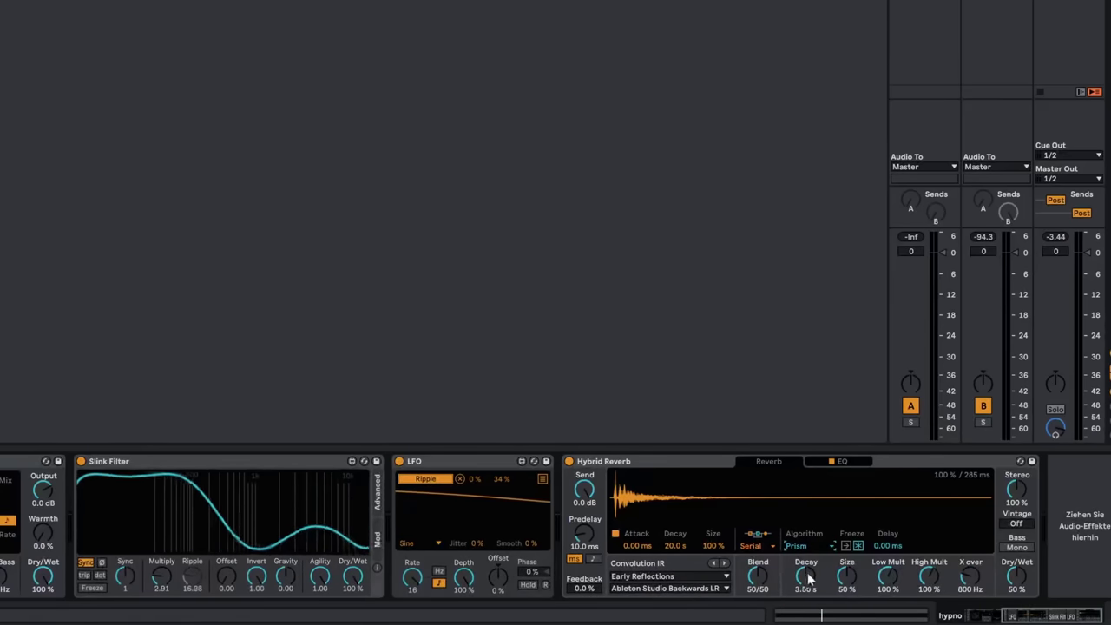
drag(808, 577, 808, 608)
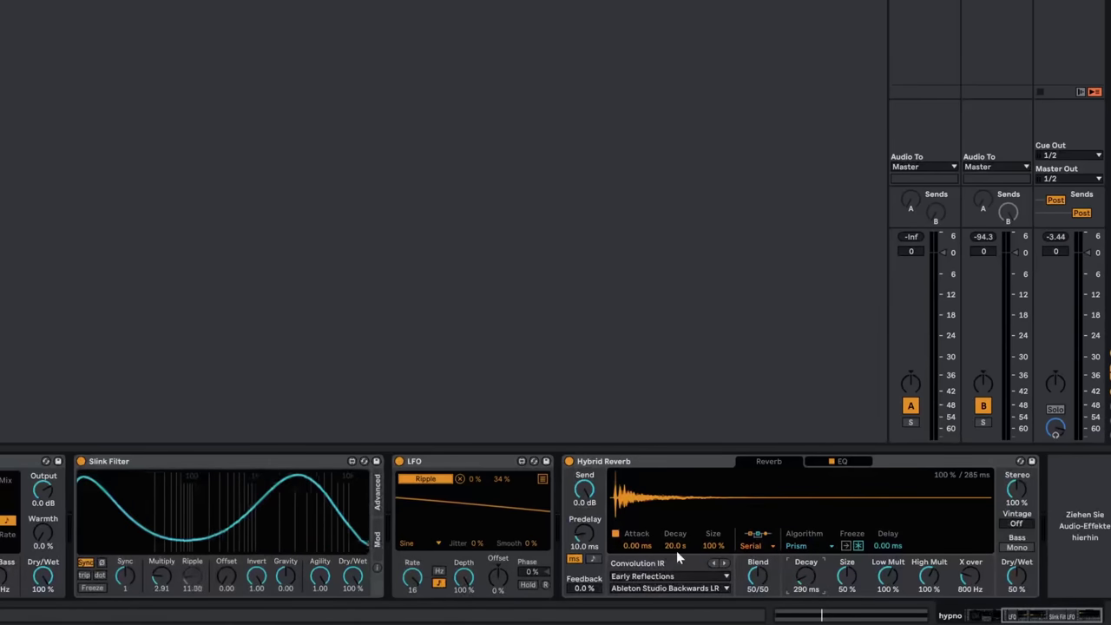
- Set the reverb's convolution IR to Textures > 3 Seasons LR
scroll(657, 574, down, 2)
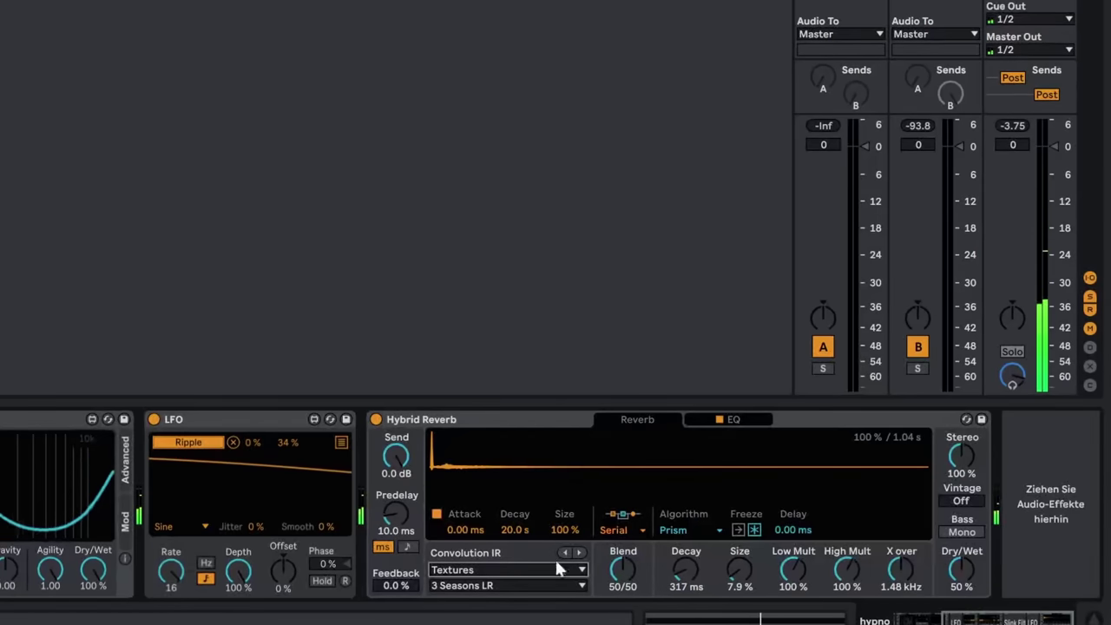
click(558, 569)
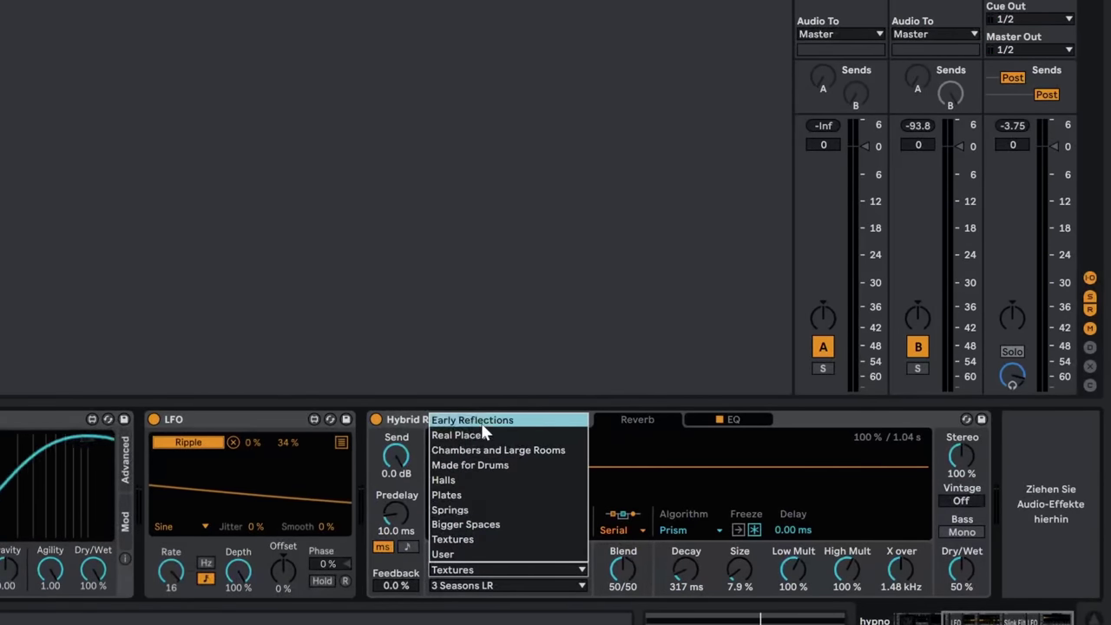
click(457, 539)
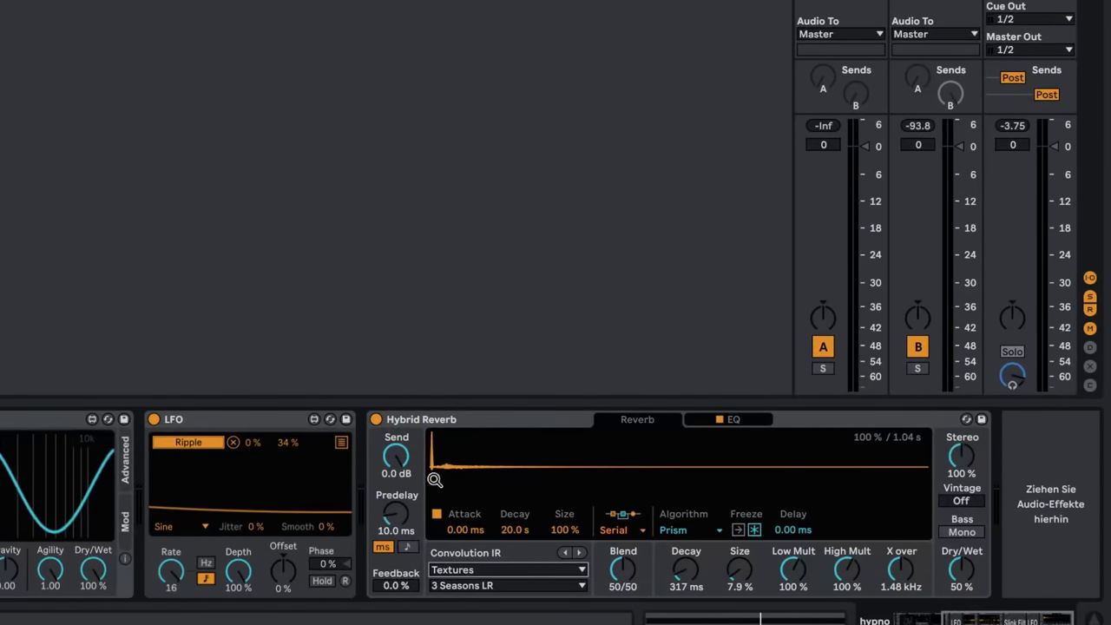
click(570, 585)
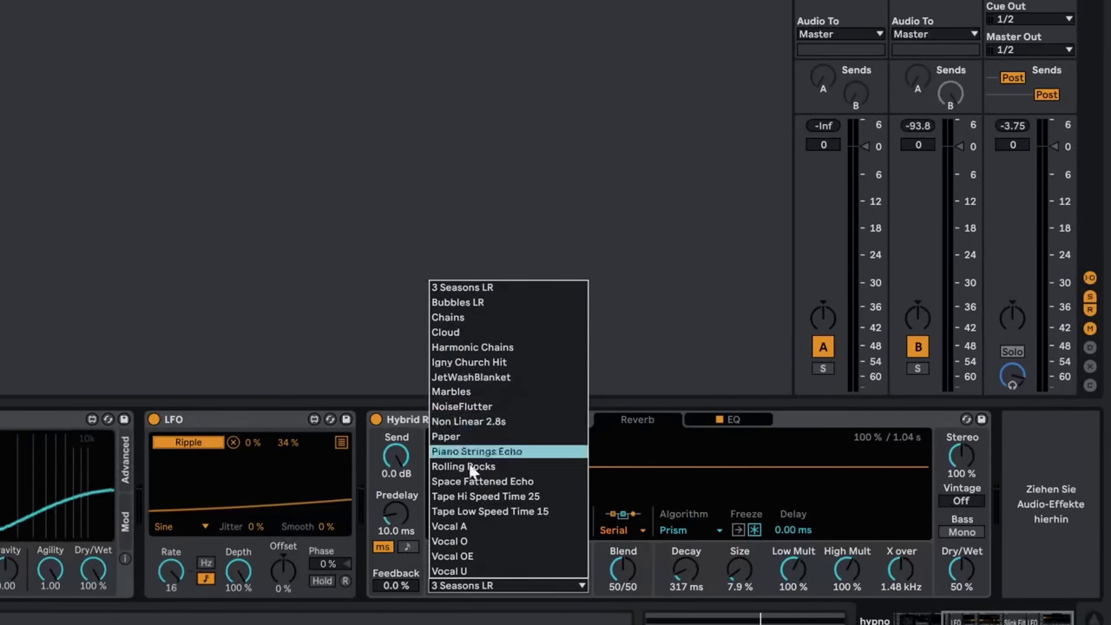
click(461, 288)
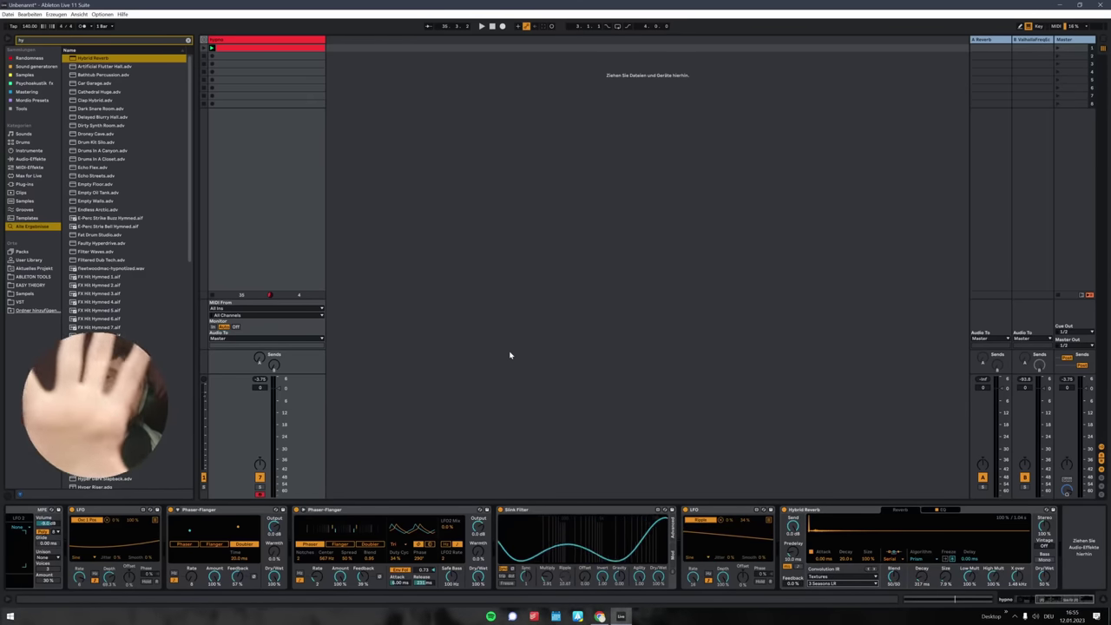
- Start playback and open the ValhallaFreqEcho plugin on its return track
key(space)
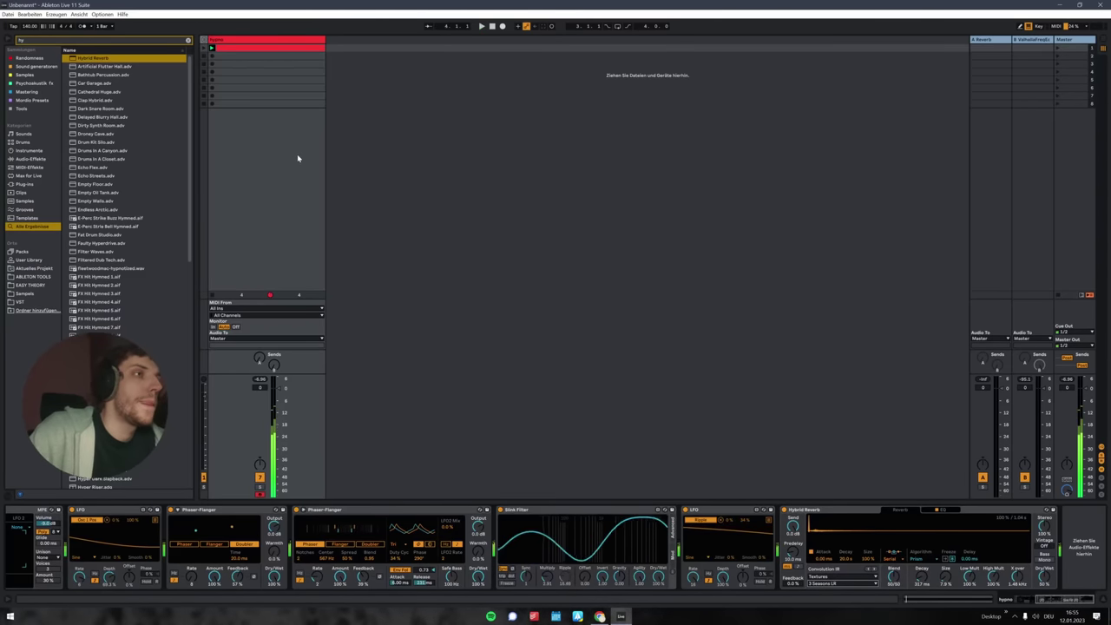
click(1031, 40)
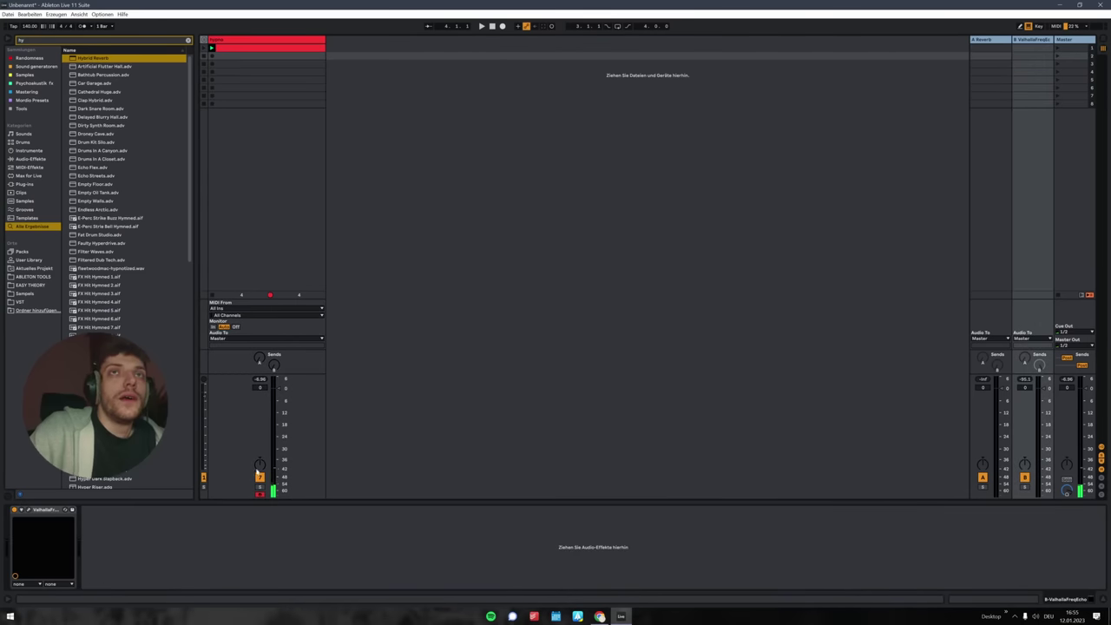
click(28, 510)
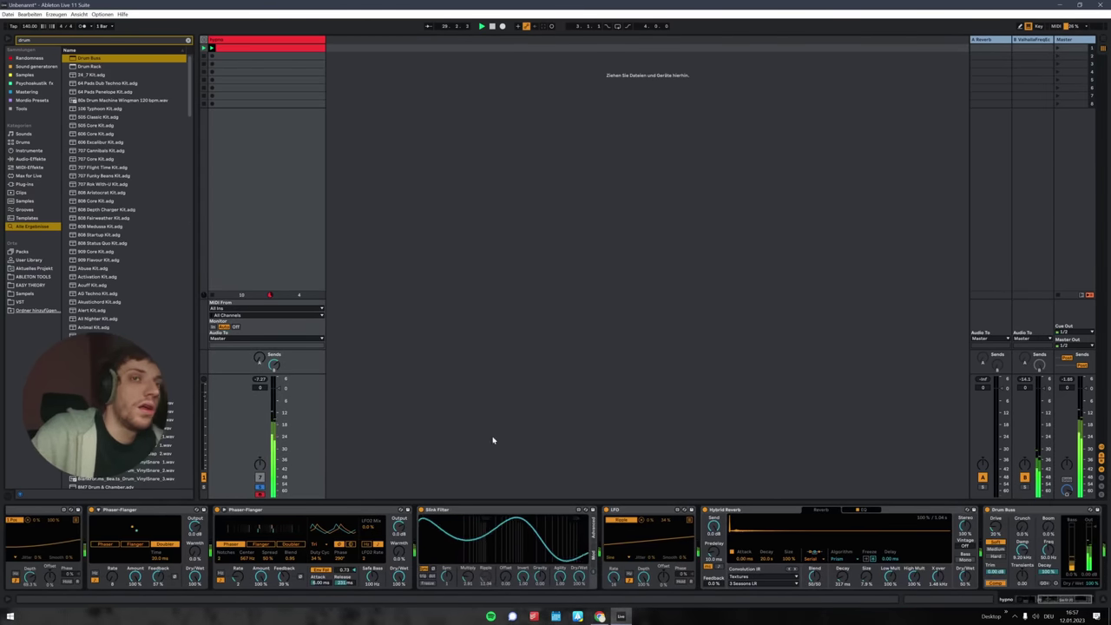
- Unsolo the hypno track and undo to restore the kick, bass, hihat and shaker tracks
scroll(443, 544, left, 3)
scroll(443, 544, left, 5)
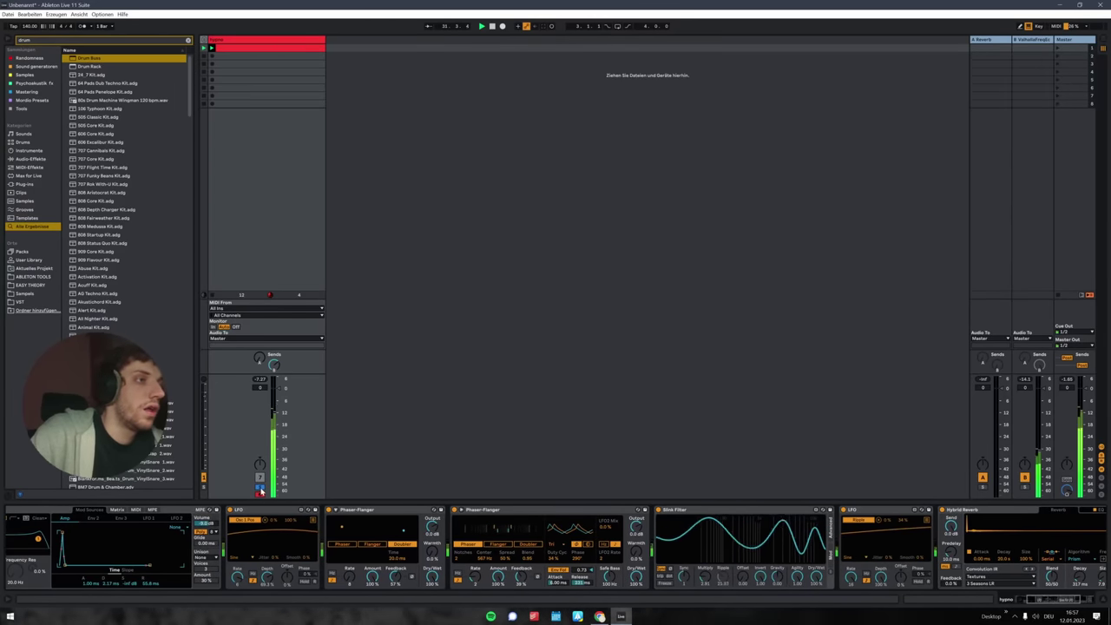
click(260, 488)
key(ctrl+z)
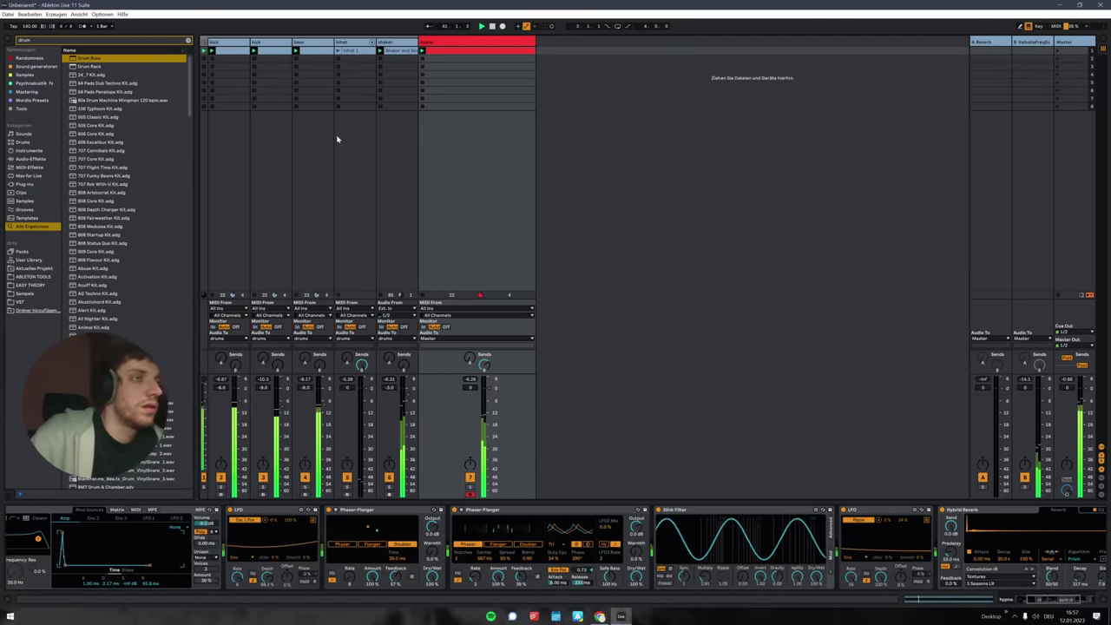
- Map the LFO to Doubler Time, set Slink Filter Multiply to 1.71, then remove the mapping
scroll(379, 541, right, 3)
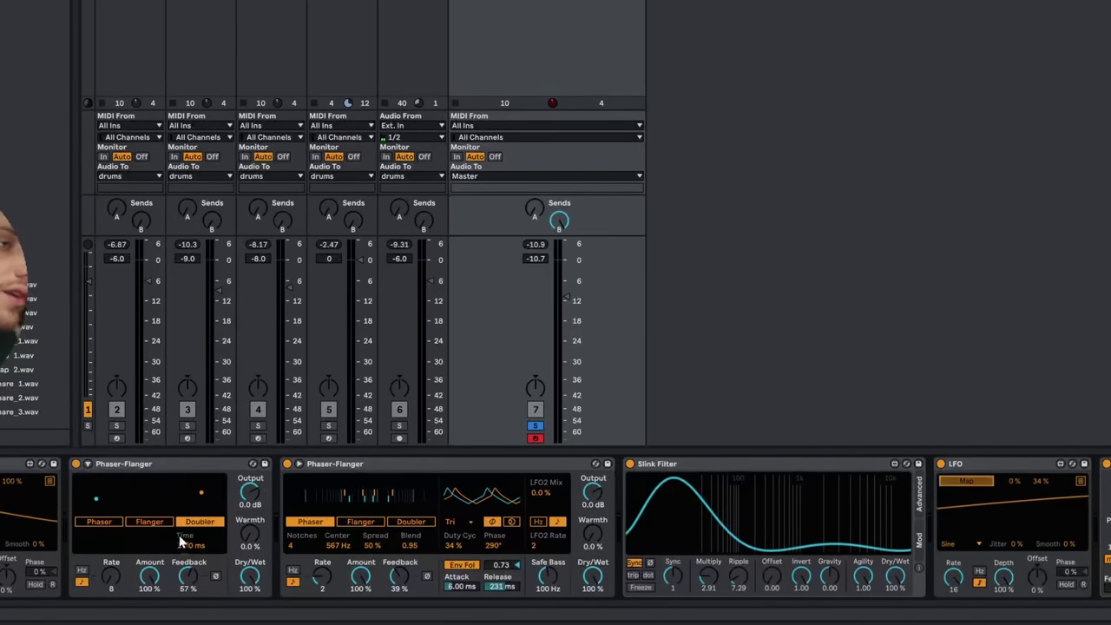
click(185, 545)
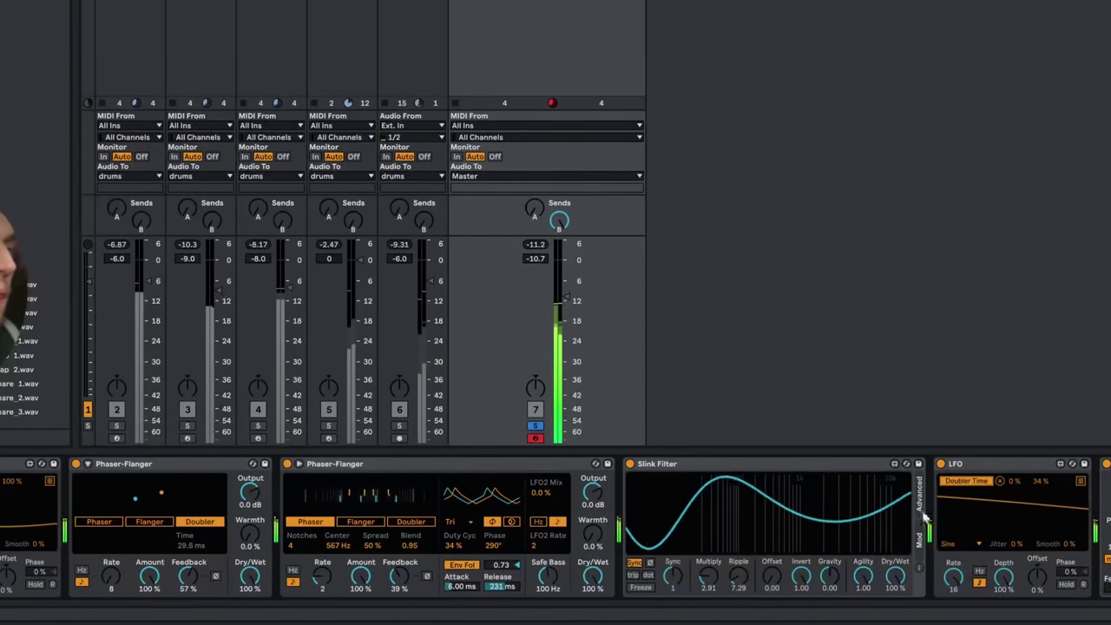
scroll(960, 556, down, 2)
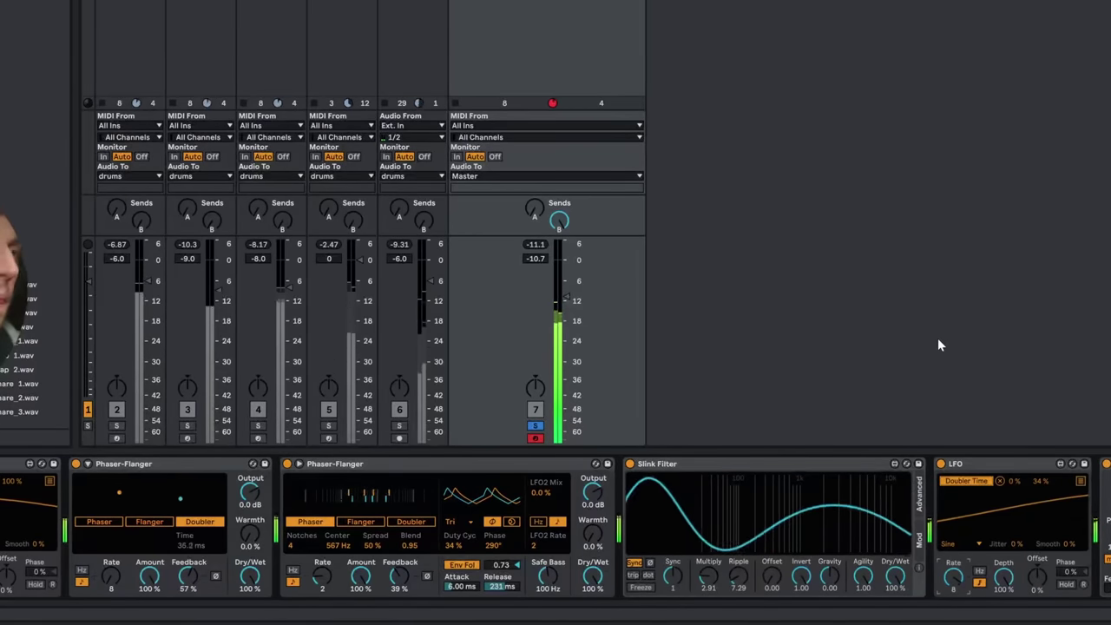
drag(709, 577, 738, 535)
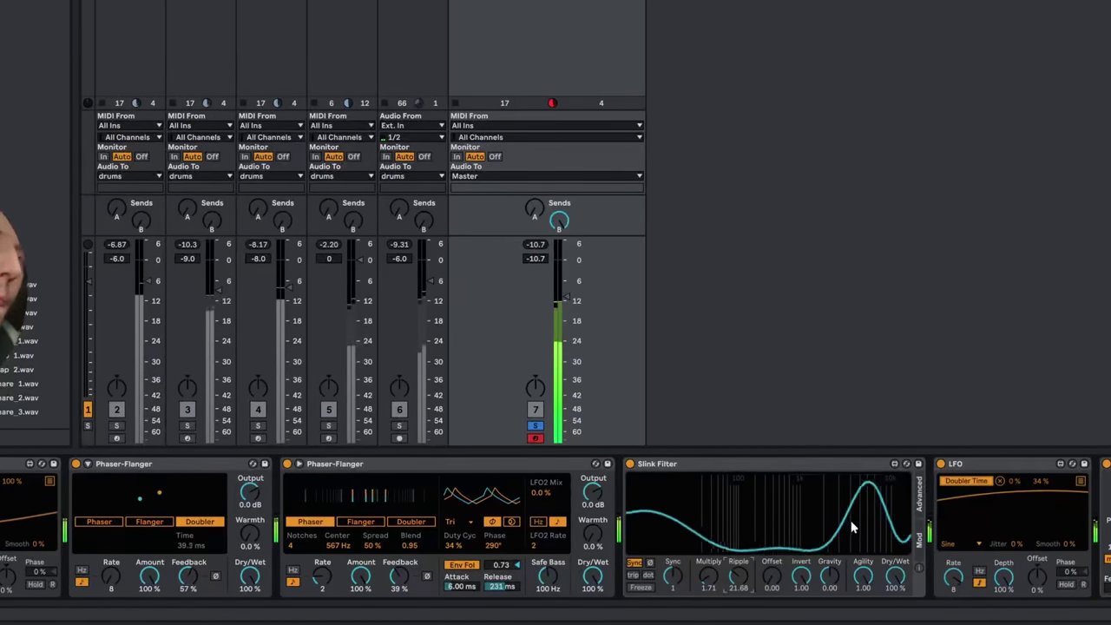
click(1001, 482)
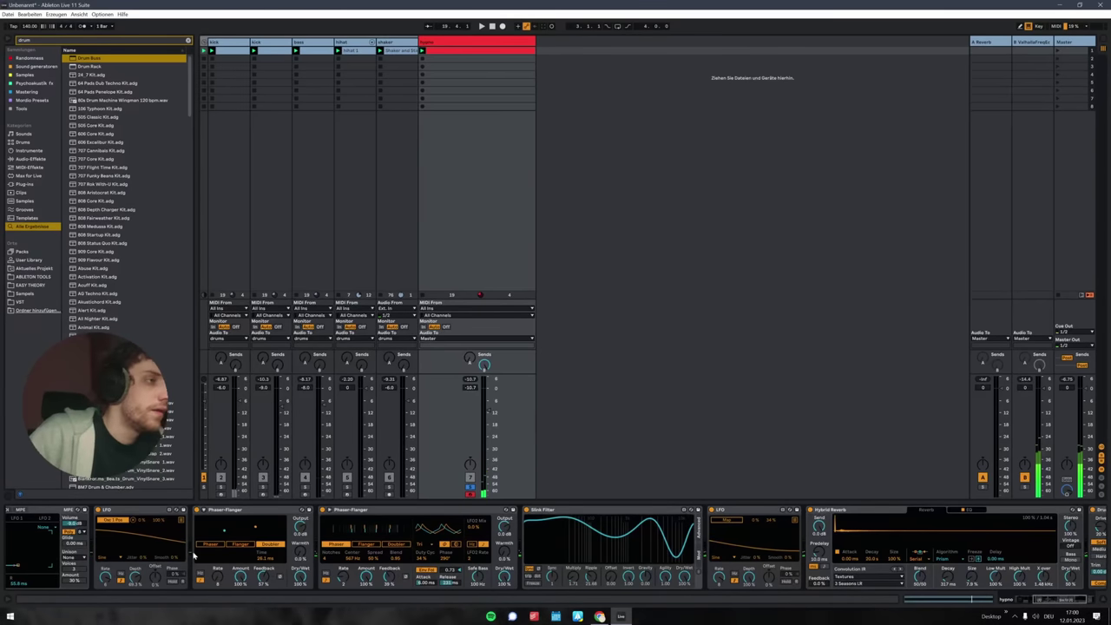
- Map the second LFO to Wavetable's Amp envelope Decay and start playback
scroll(211, 527, left, 5)
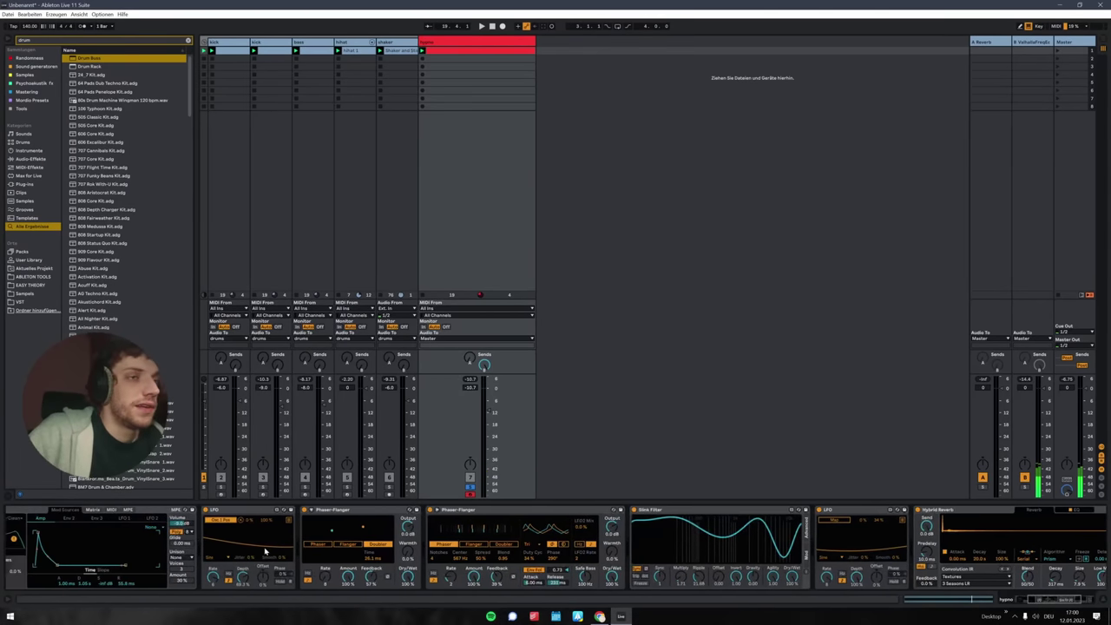
scroll(272, 554, left, 1)
scroll(272, 554, right, 3)
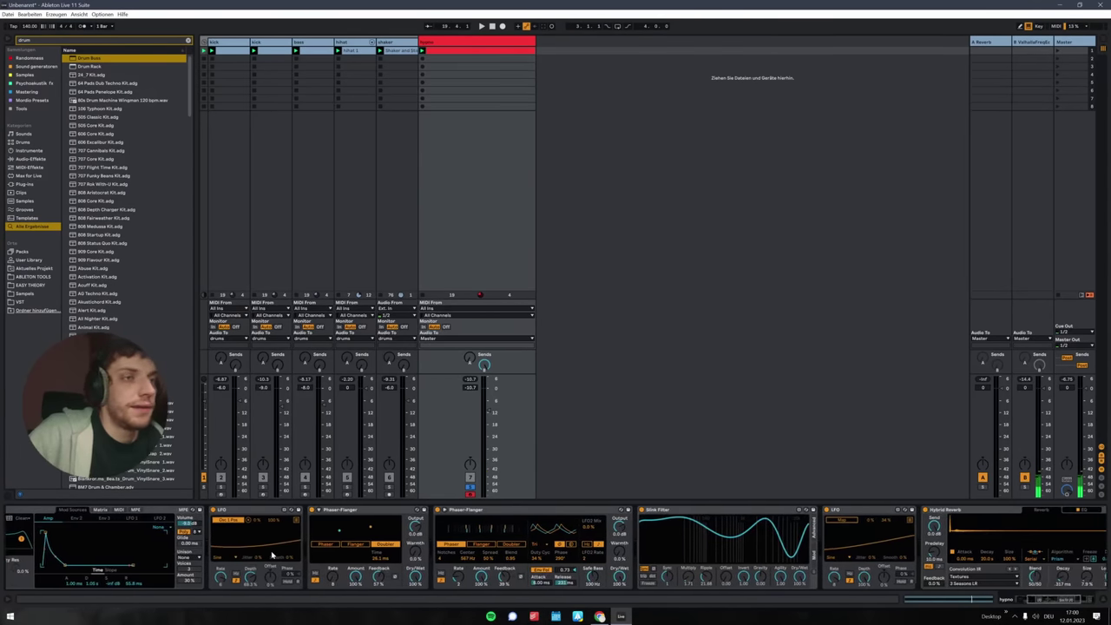
click(841, 519)
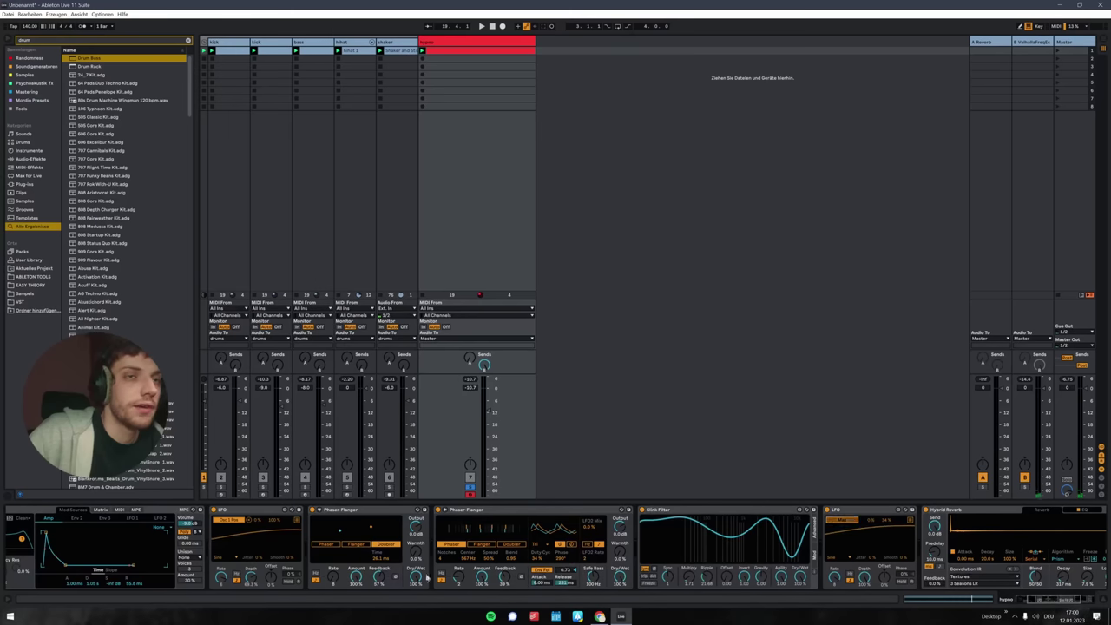
click(100, 585)
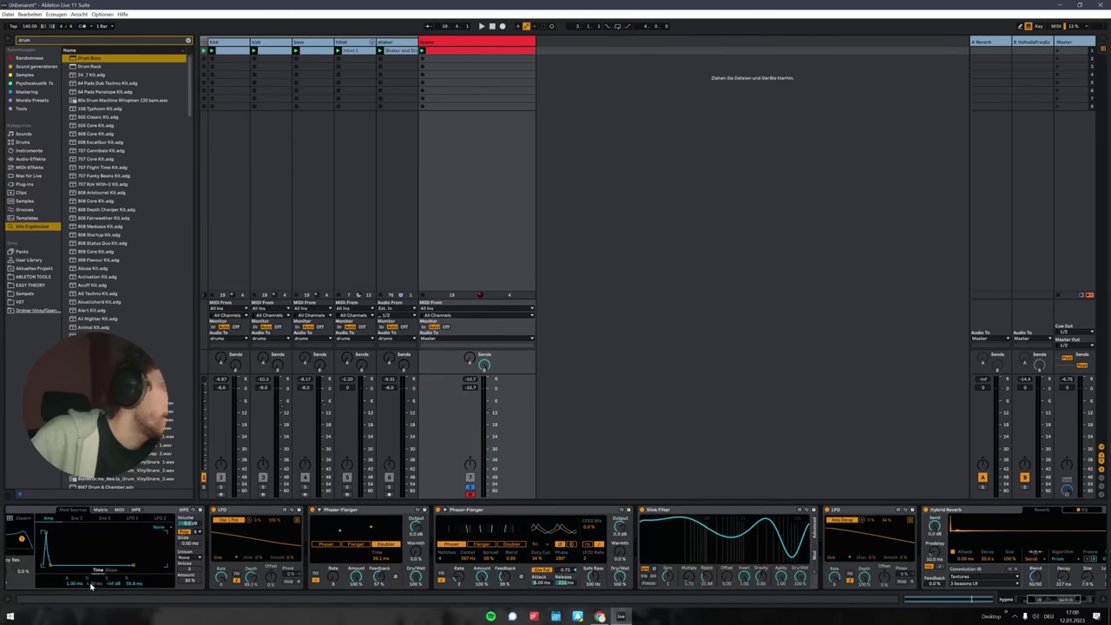
key(space)
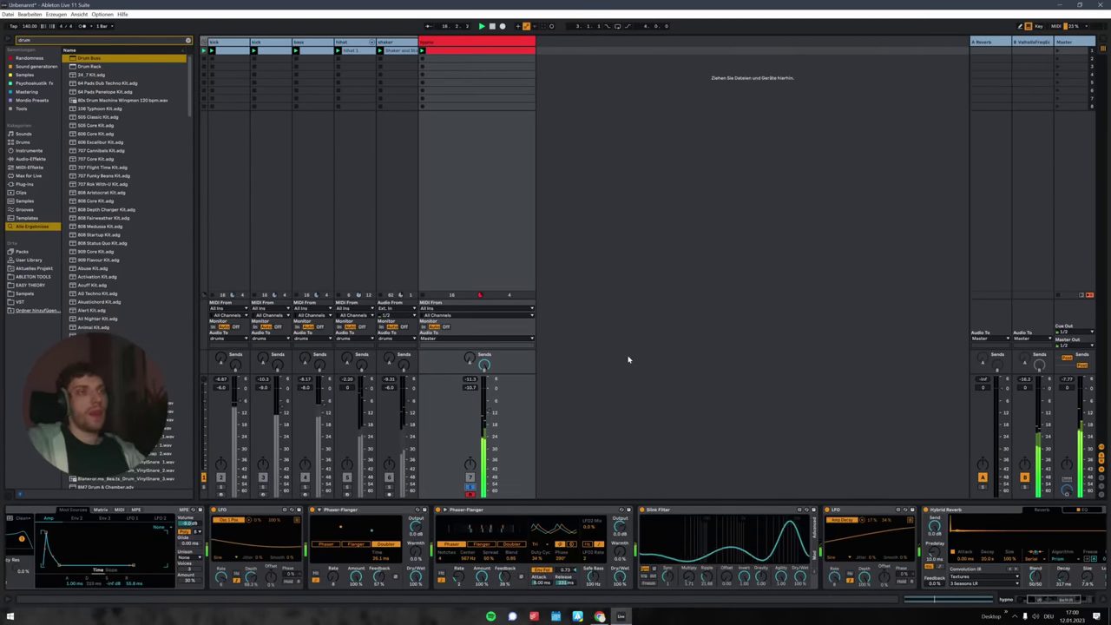
- Compare the sound with the Hybrid Reverb toggled, restart playback, and switch the reverb off
click(926, 509)
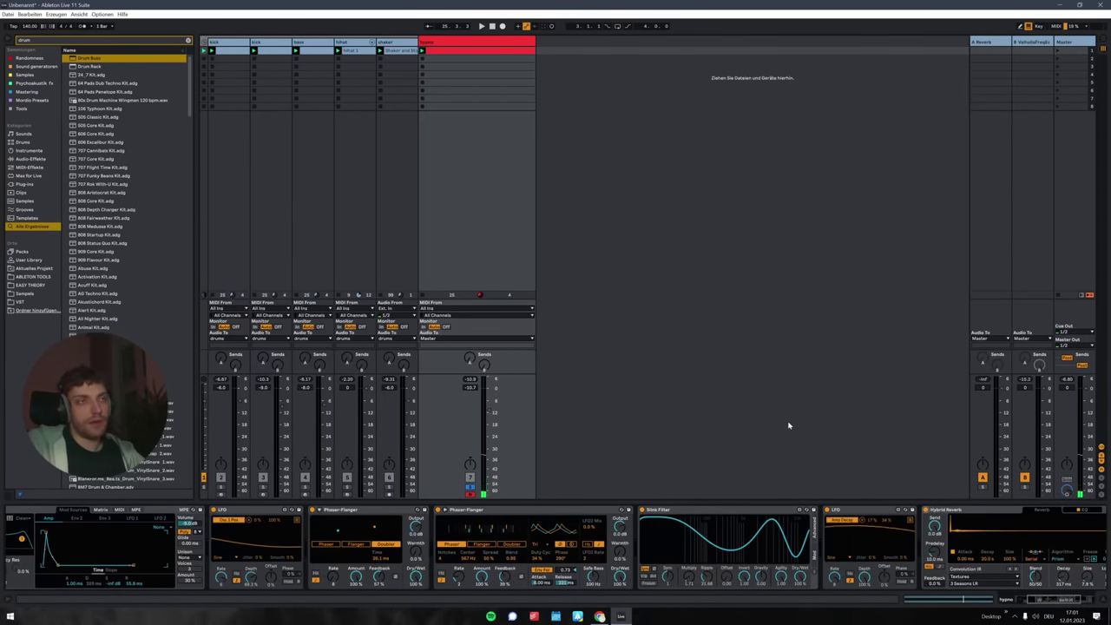
key(space)
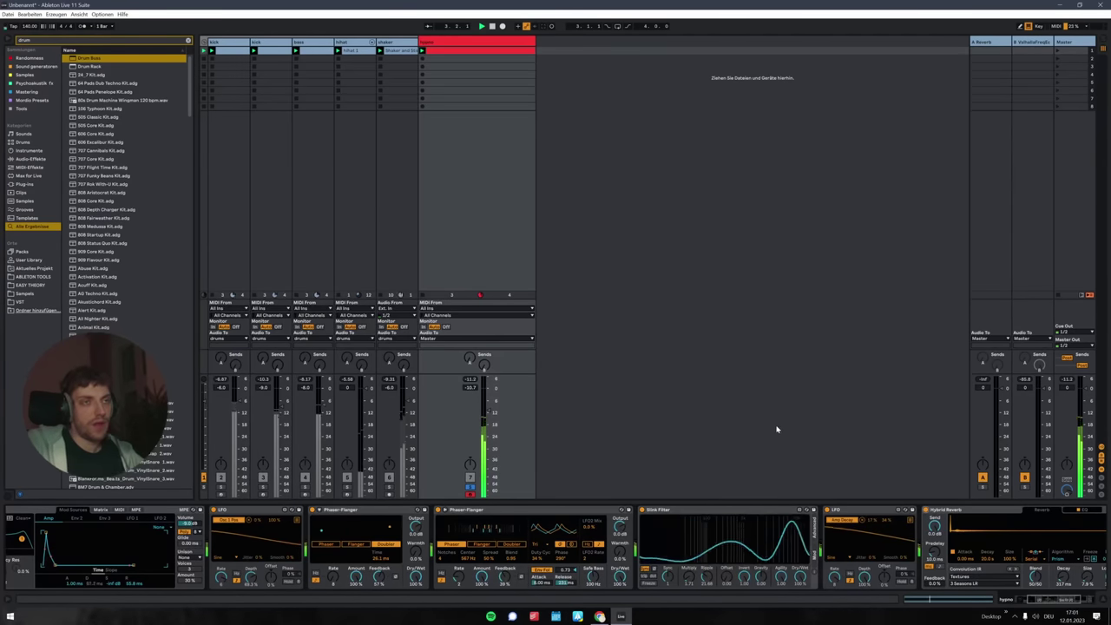
click(927, 510)
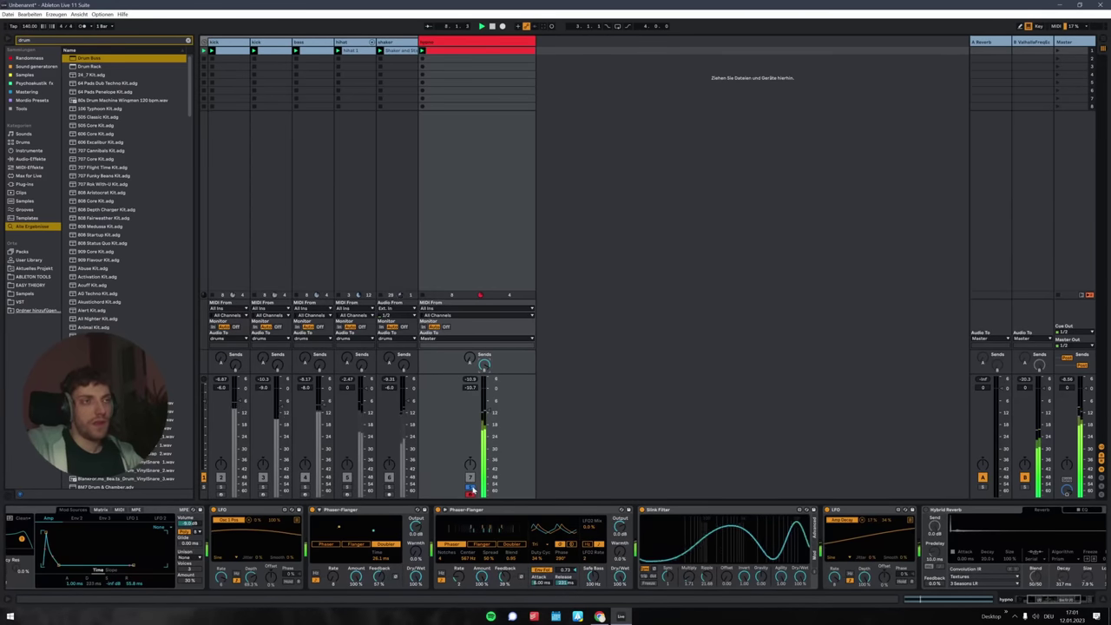
- Delete the Hybrid Reverb from the hypno chain and play the set without it
scroll(722, 518, down, 3)
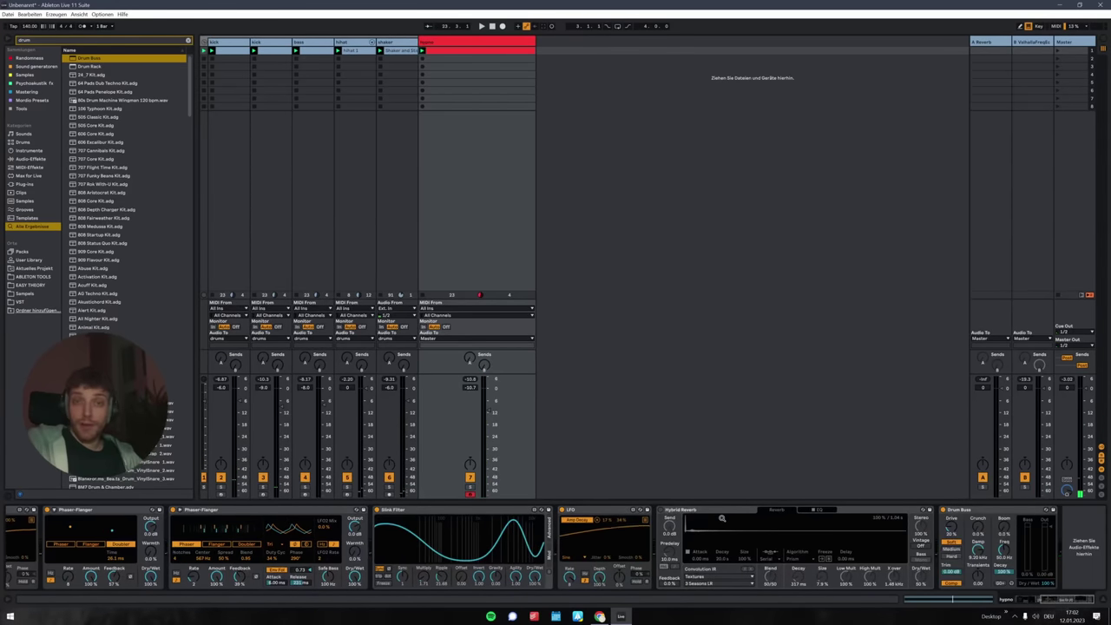
click(724, 510)
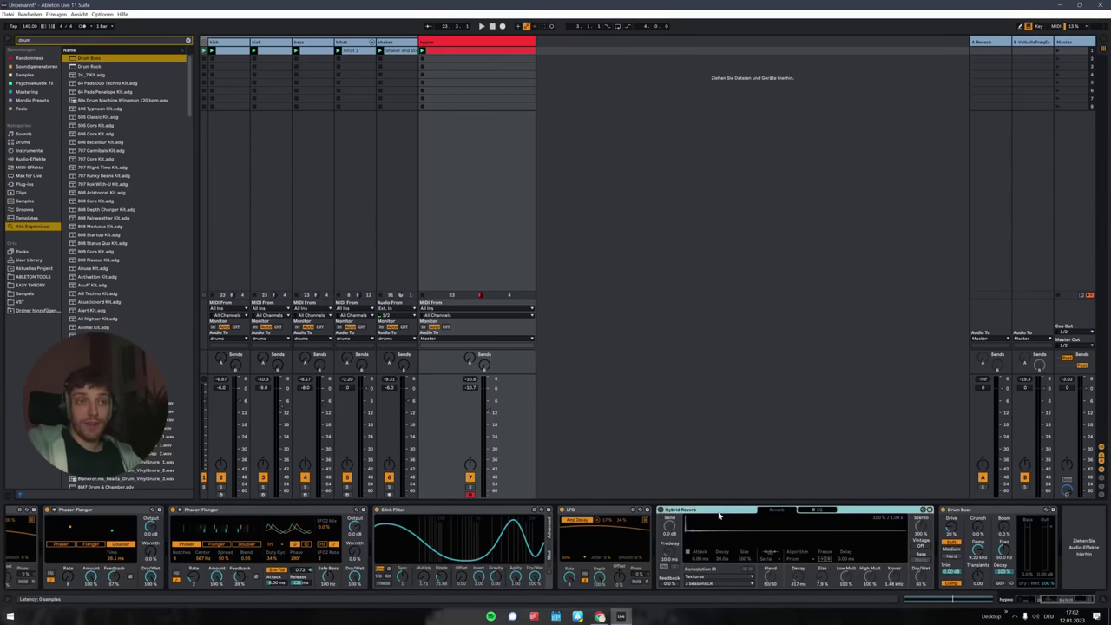
key(Delete)
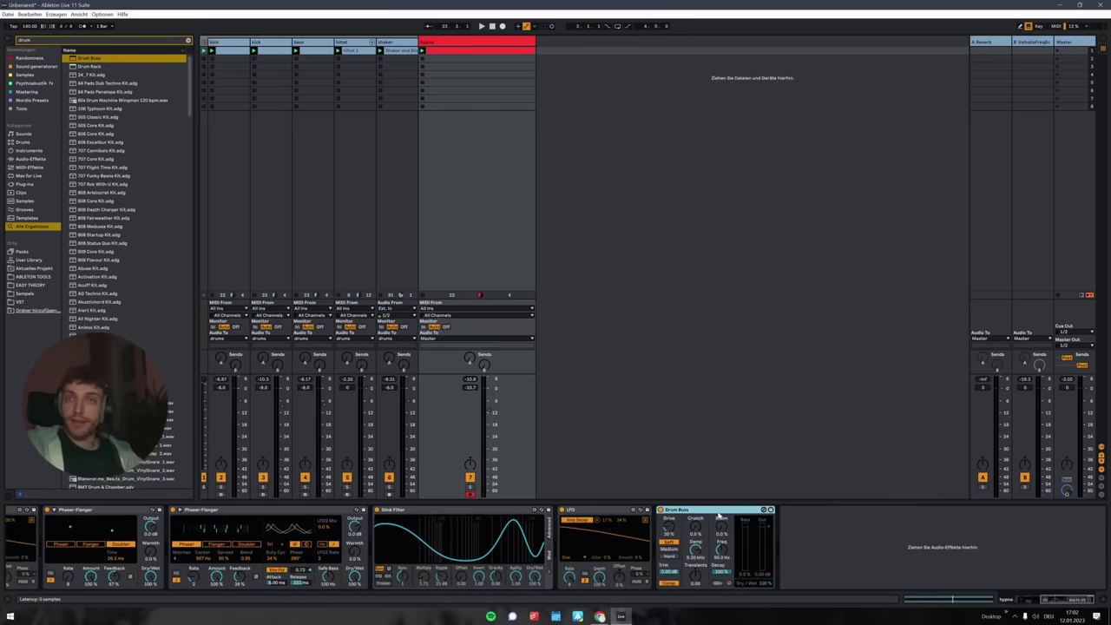
scroll(305, 559, up, 2)
scroll(305, 558, up, 10)
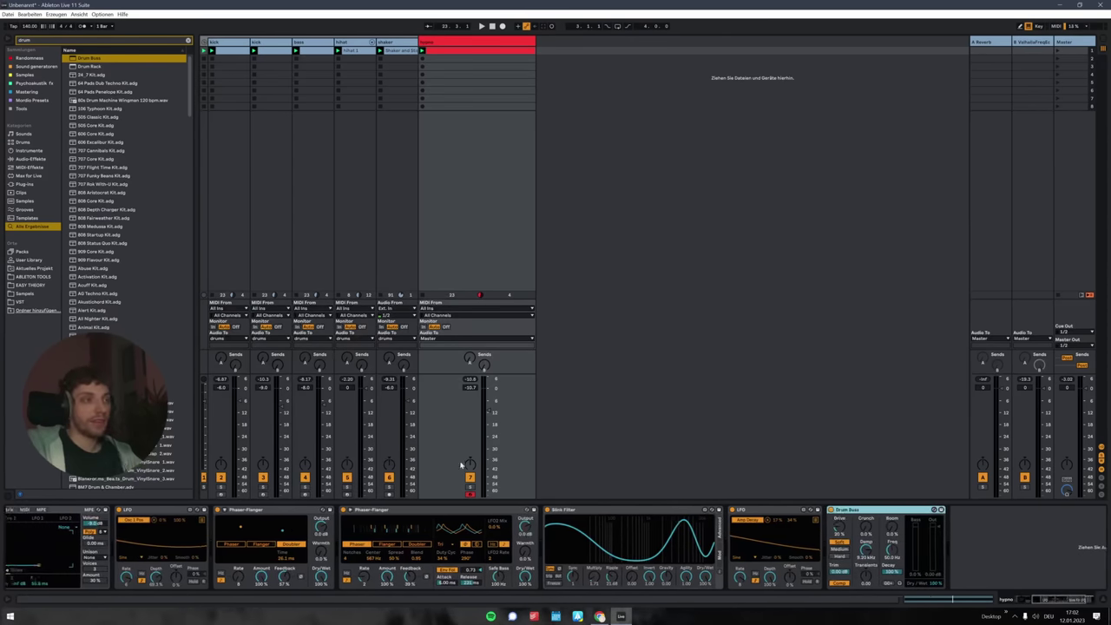
scroll(442, 537, up, 1)
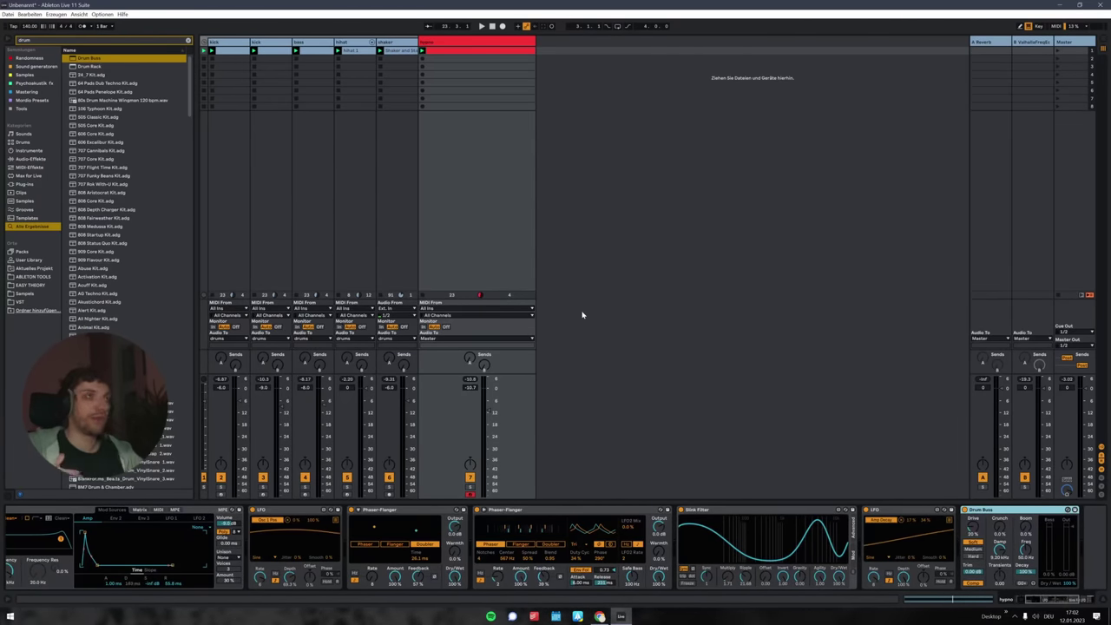
key(space)
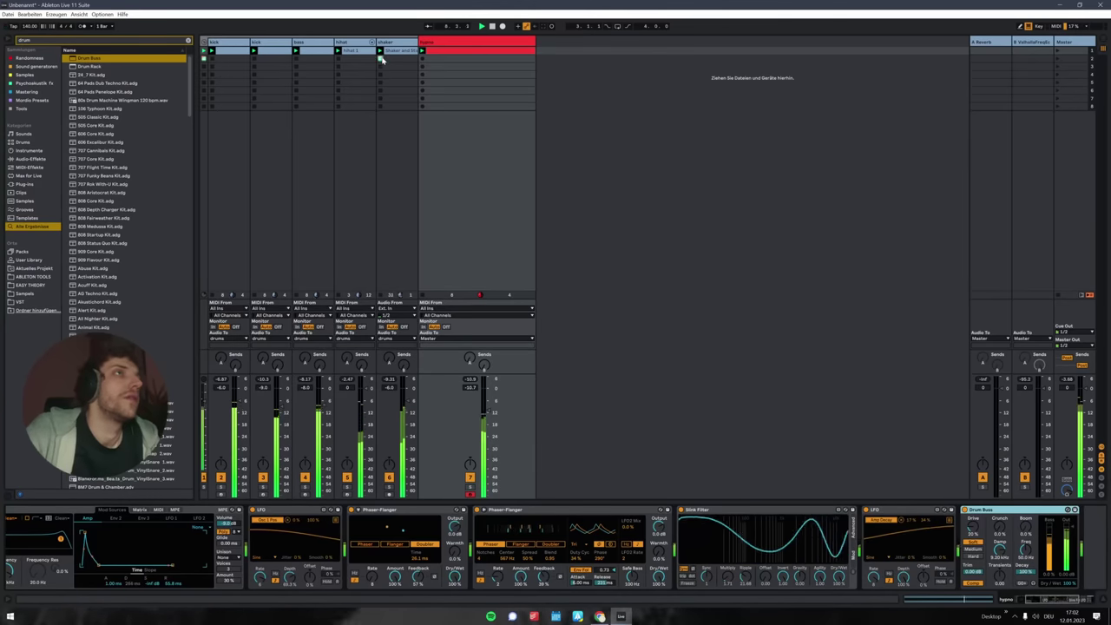
- Stop playback of the drum tracks and hypno synth chain
key(space)
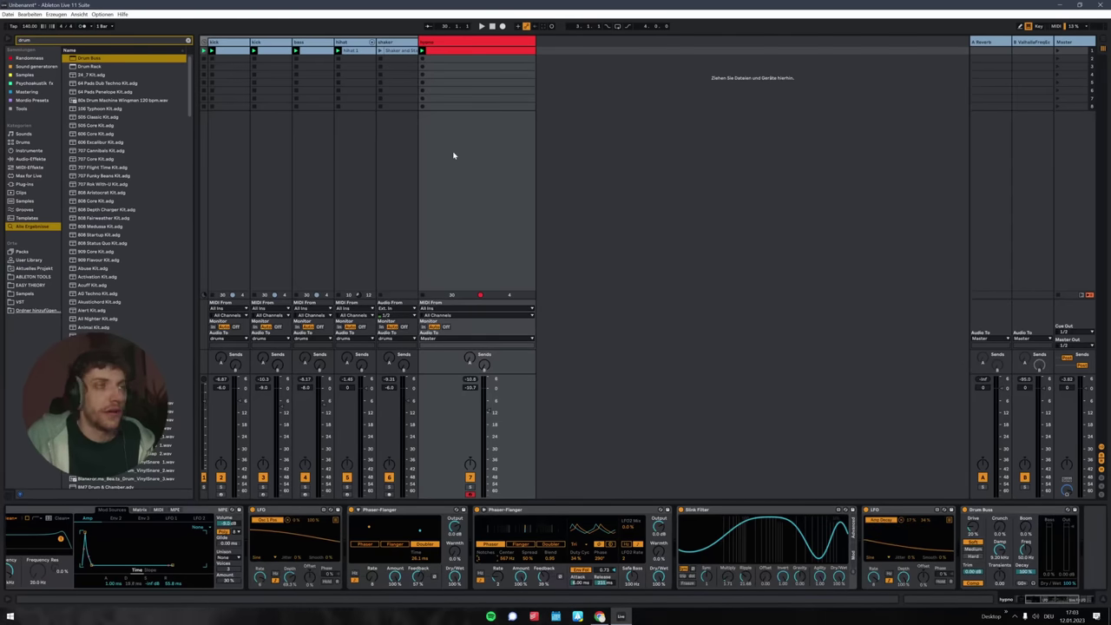
- Minimize the Ableton Live window to reveal the Windows desktop
click(1064, 6)
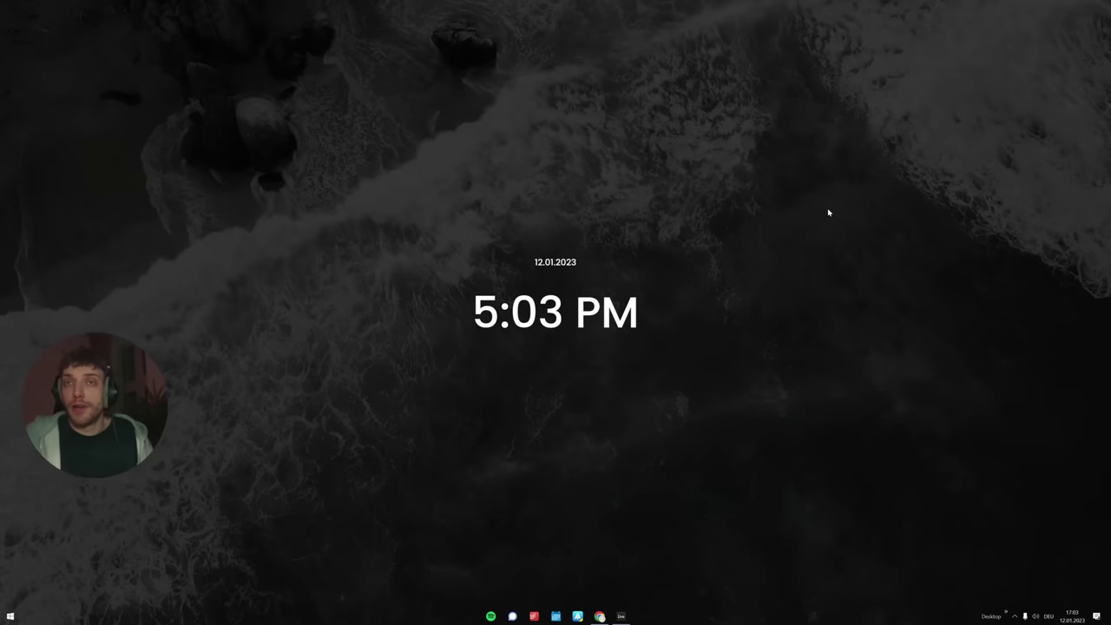